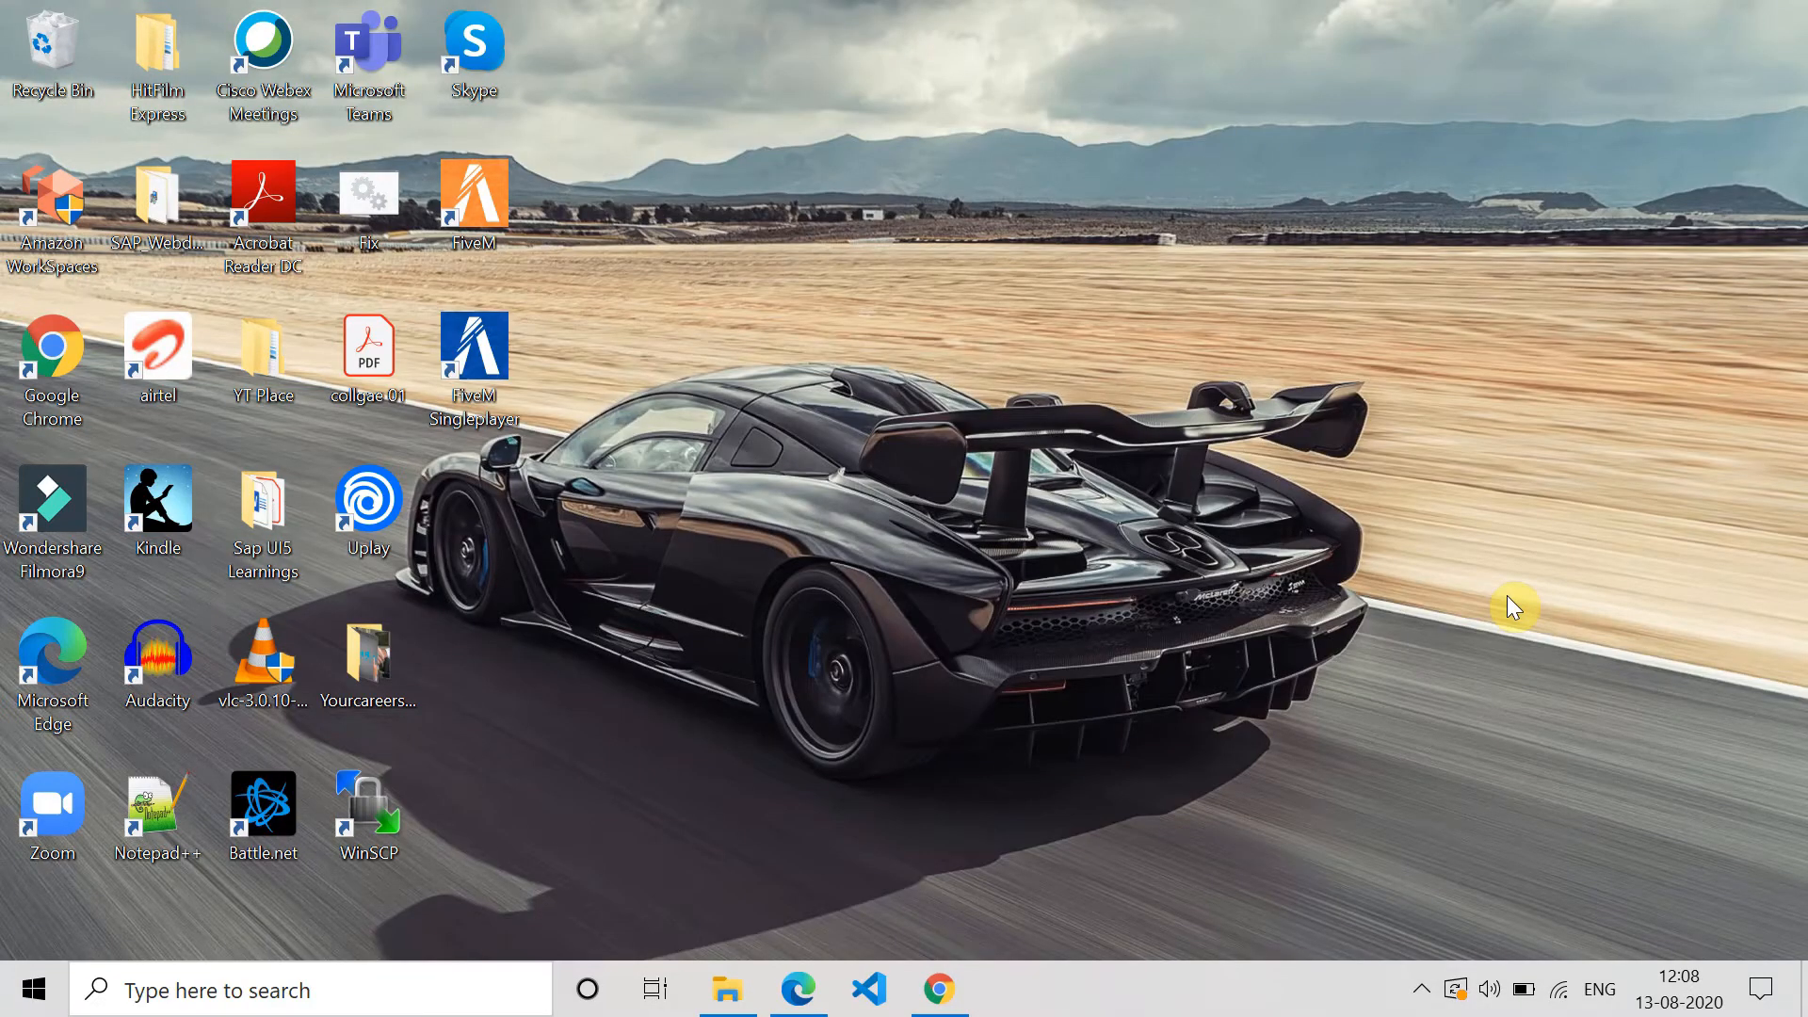
Step: Launch the Windows Services console by running services.msc
key(super+r)
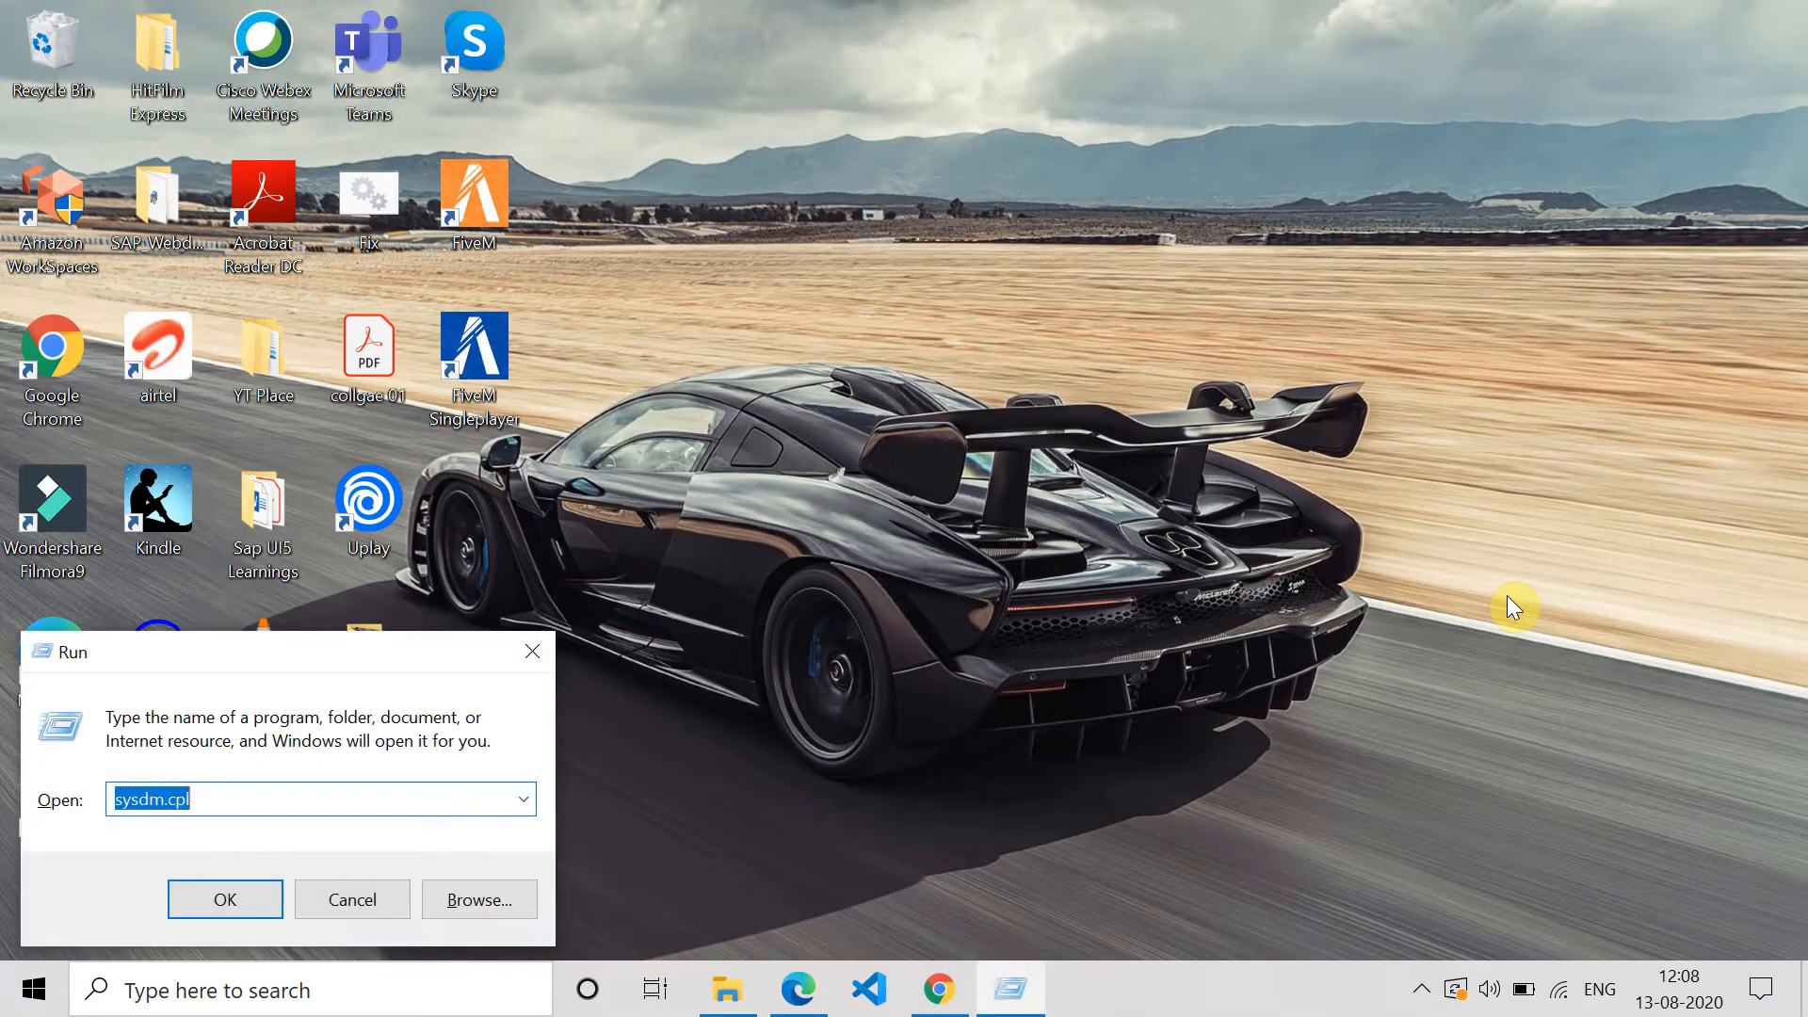
text(\)
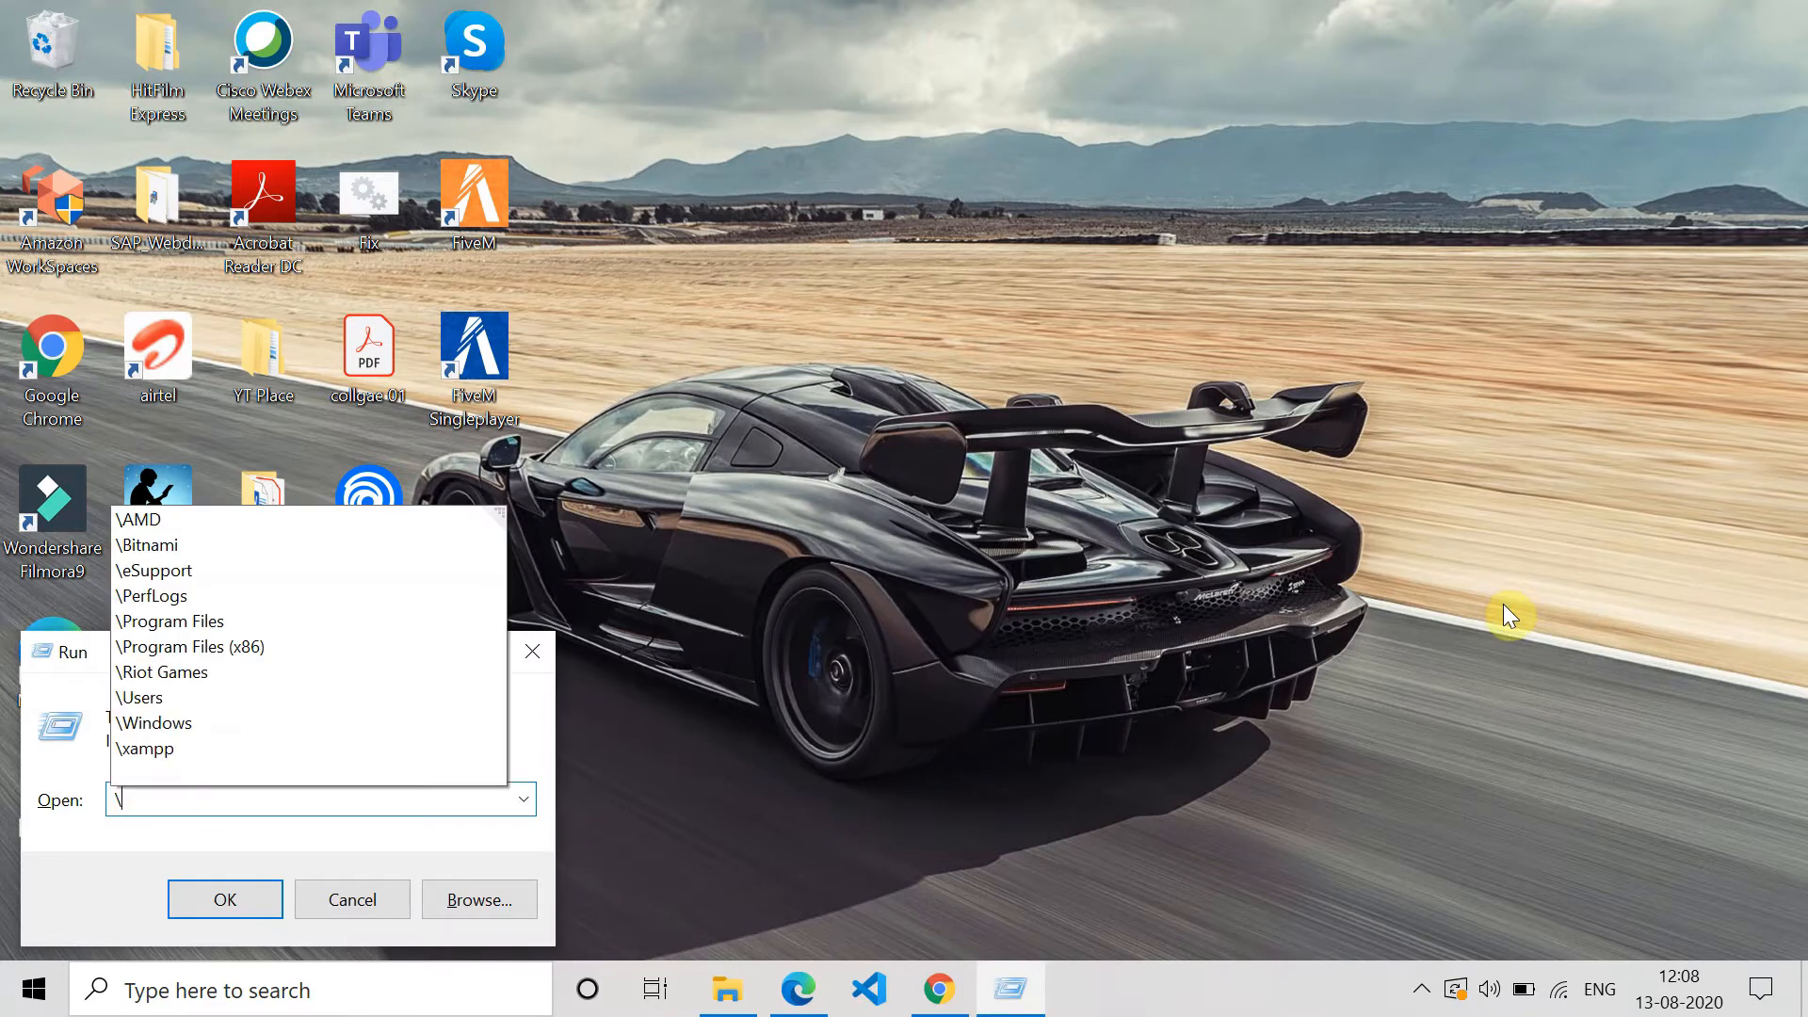
key(BackSpace)
text(ser)
key(Down)
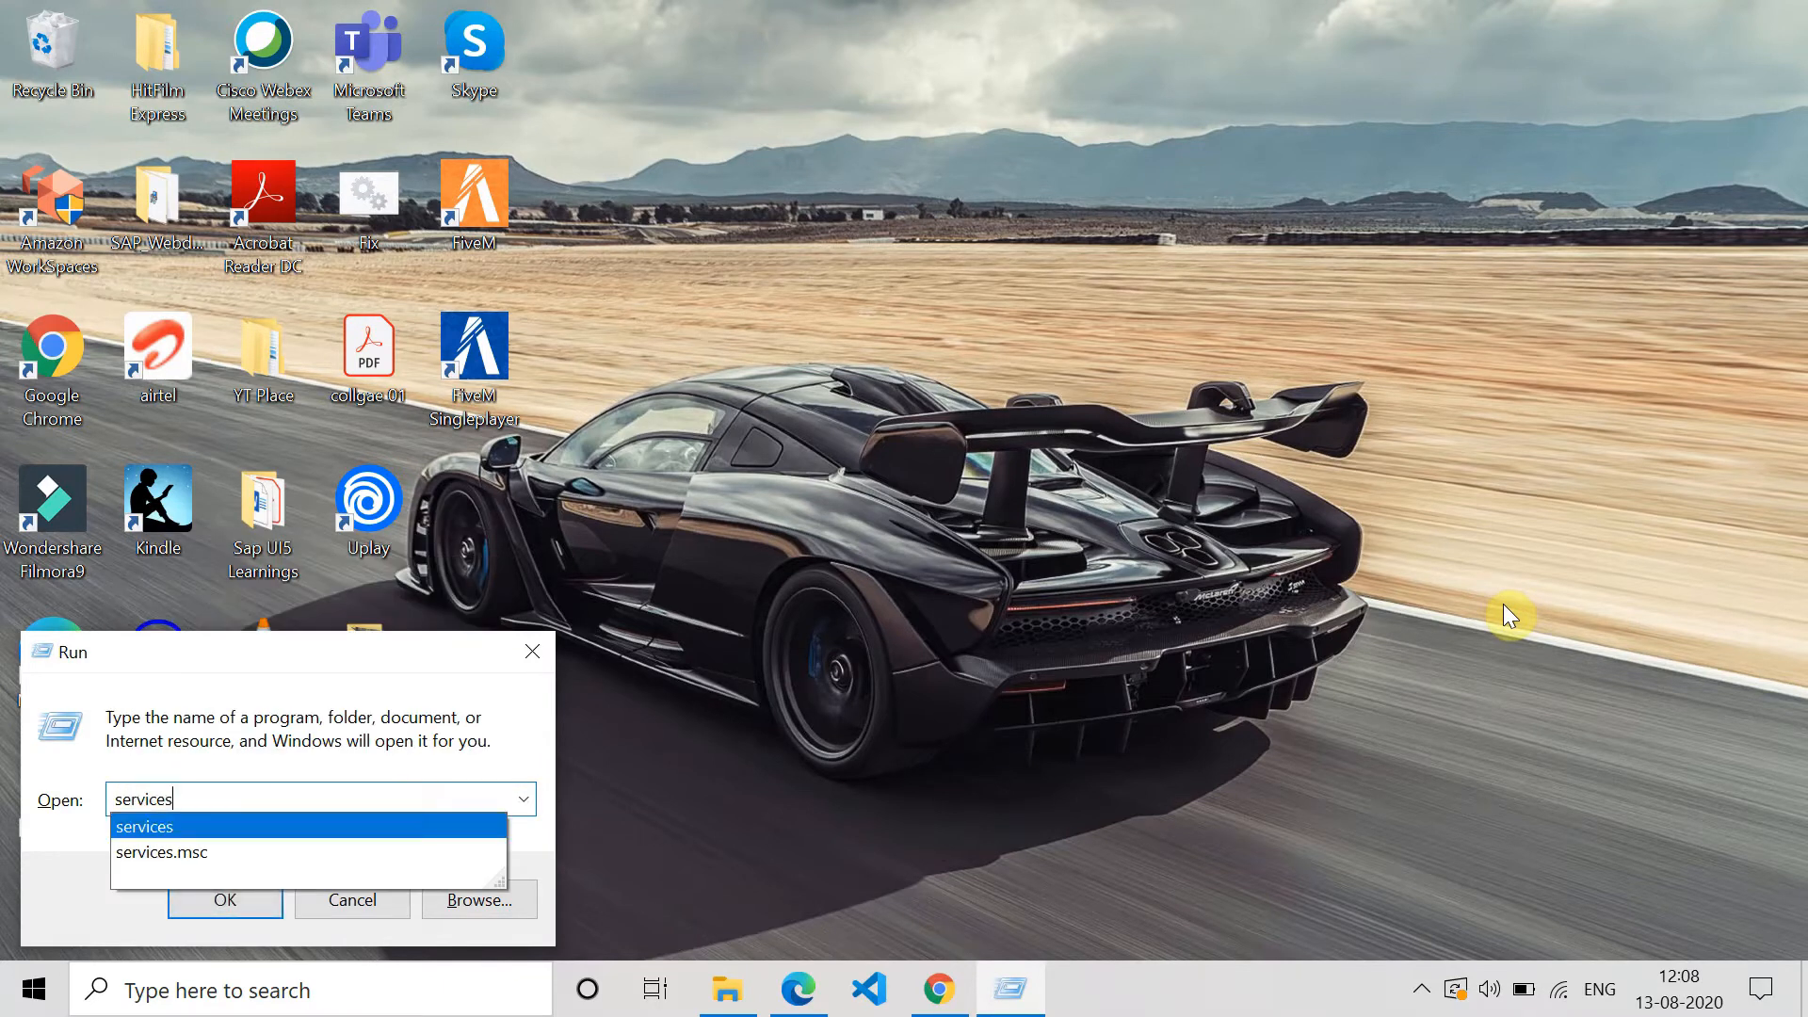
key(Down)
key(Return)
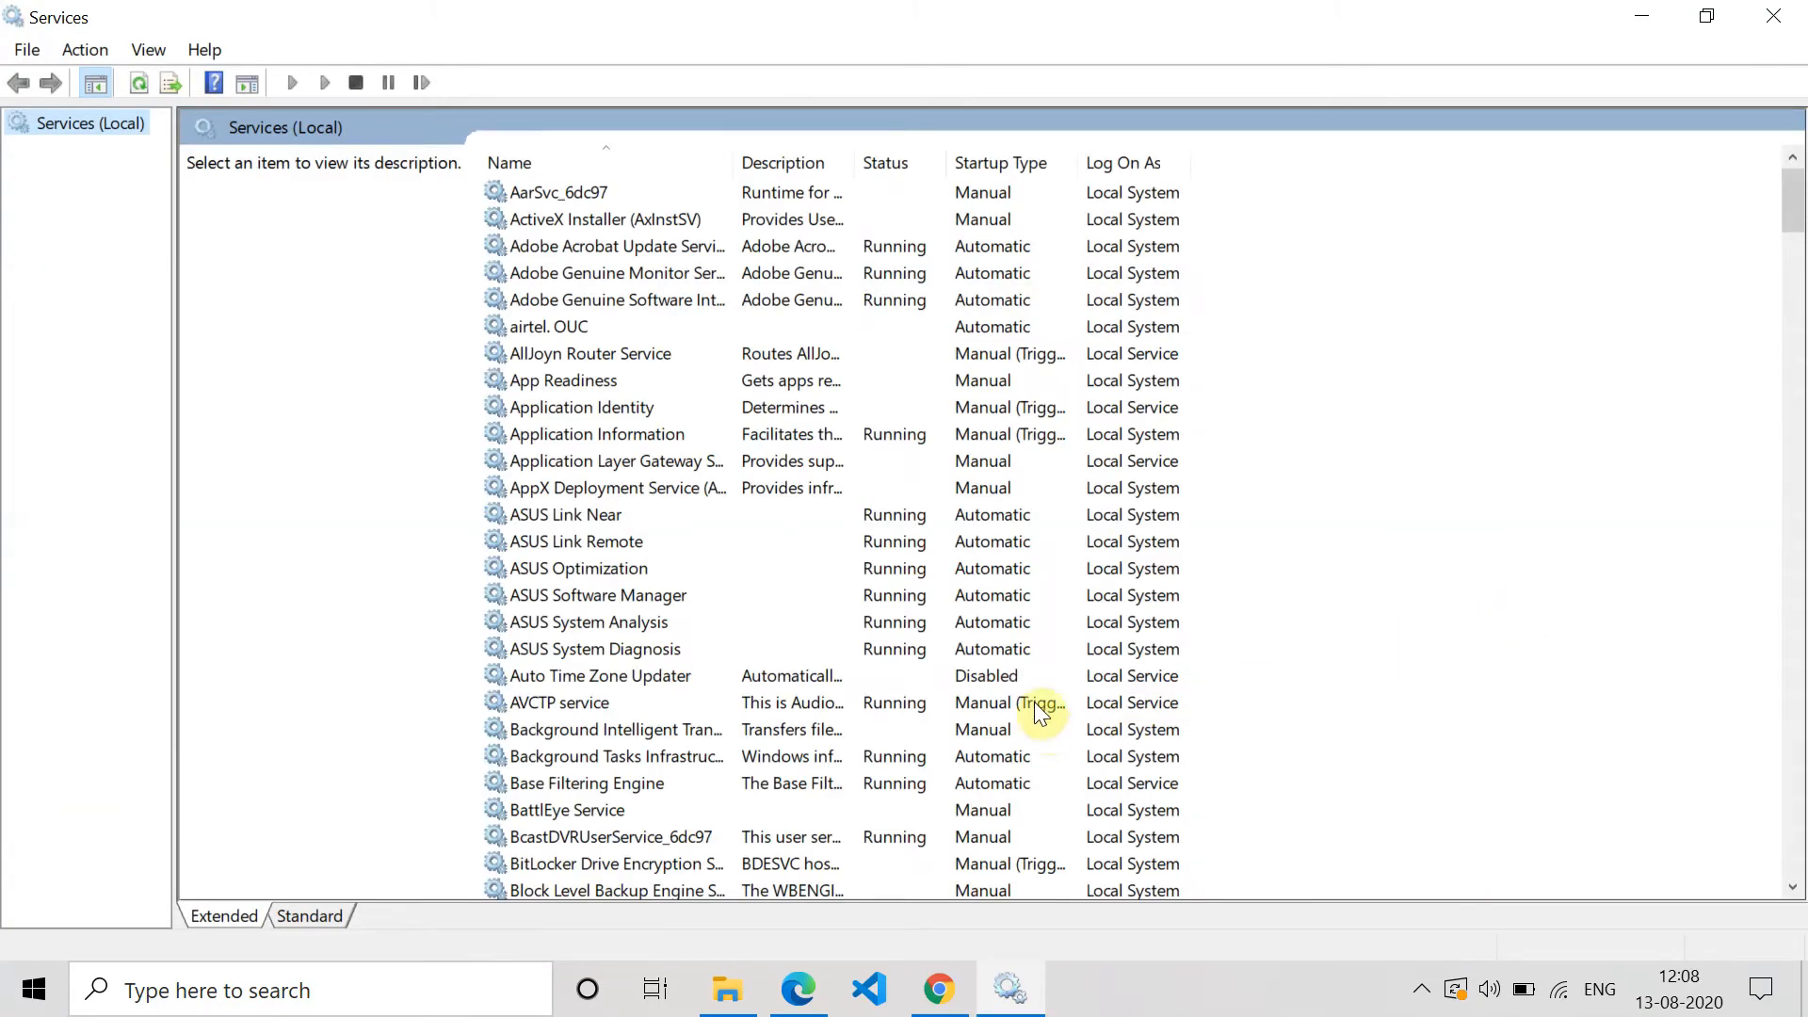
Step: Find the Windows Installer service, open its properties, and start the service
scroll(1035, 701, down, 12)
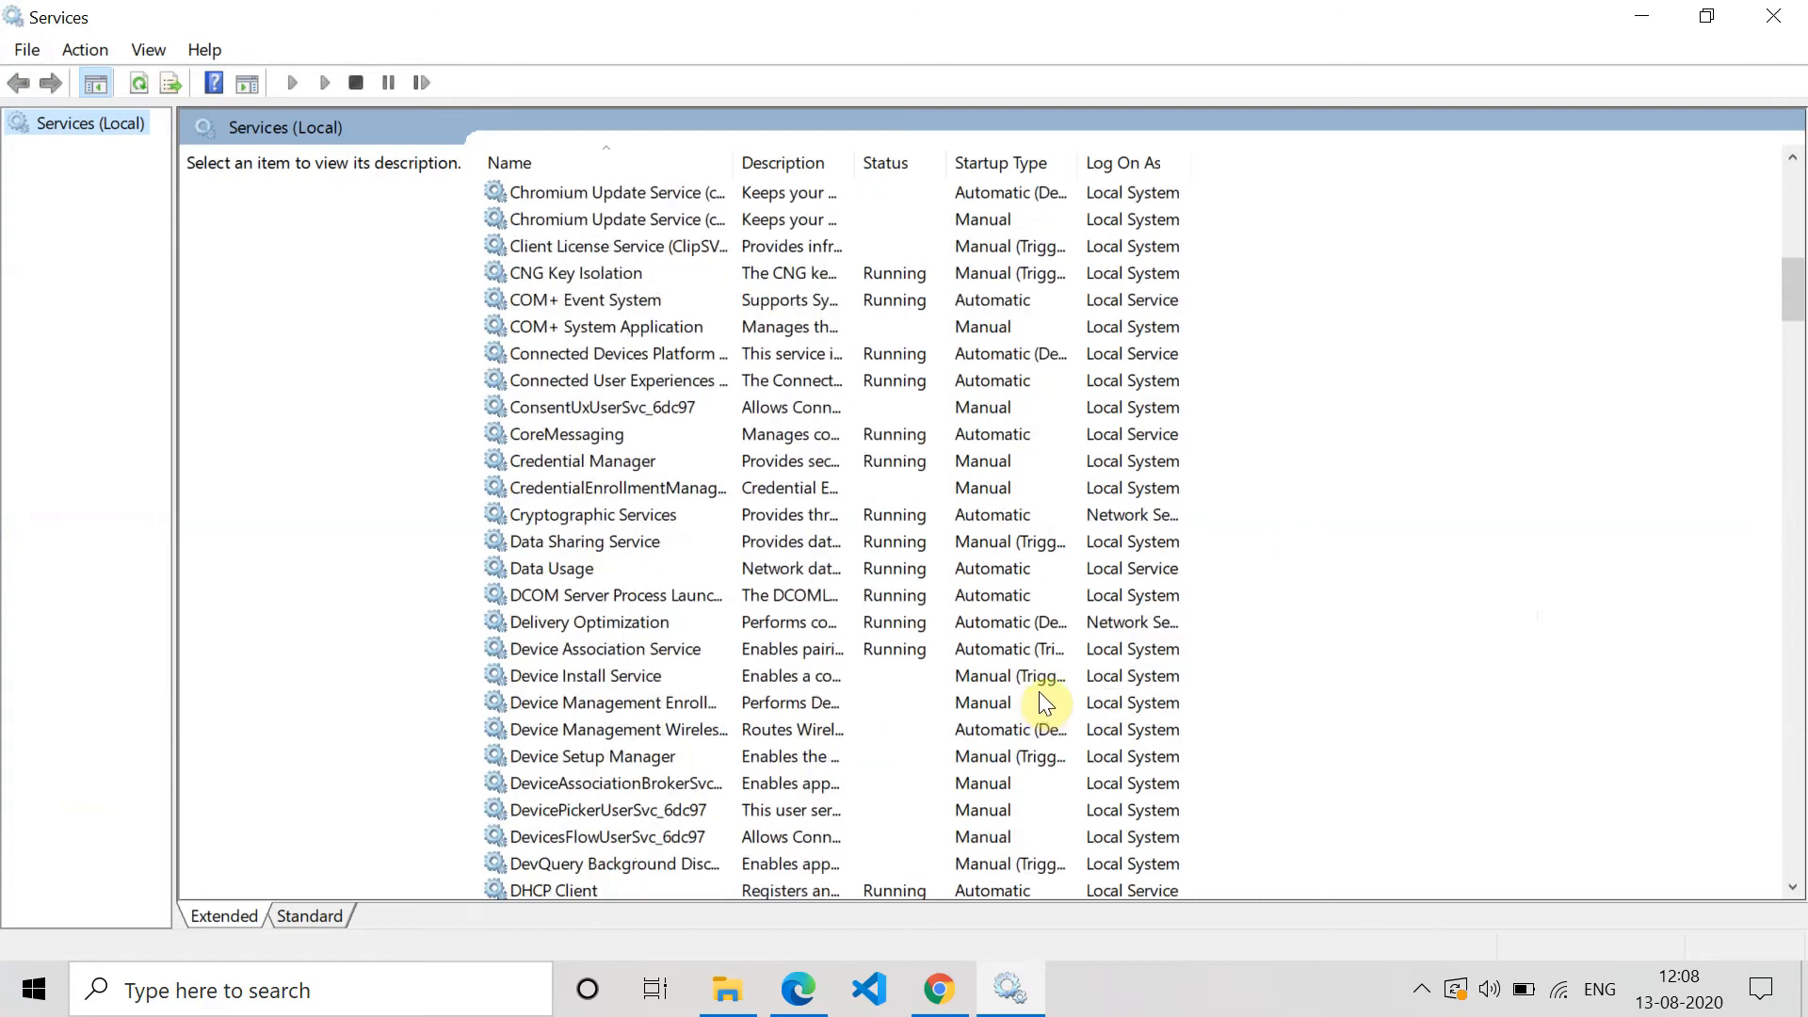
scroll(1041, 691, down, 20)
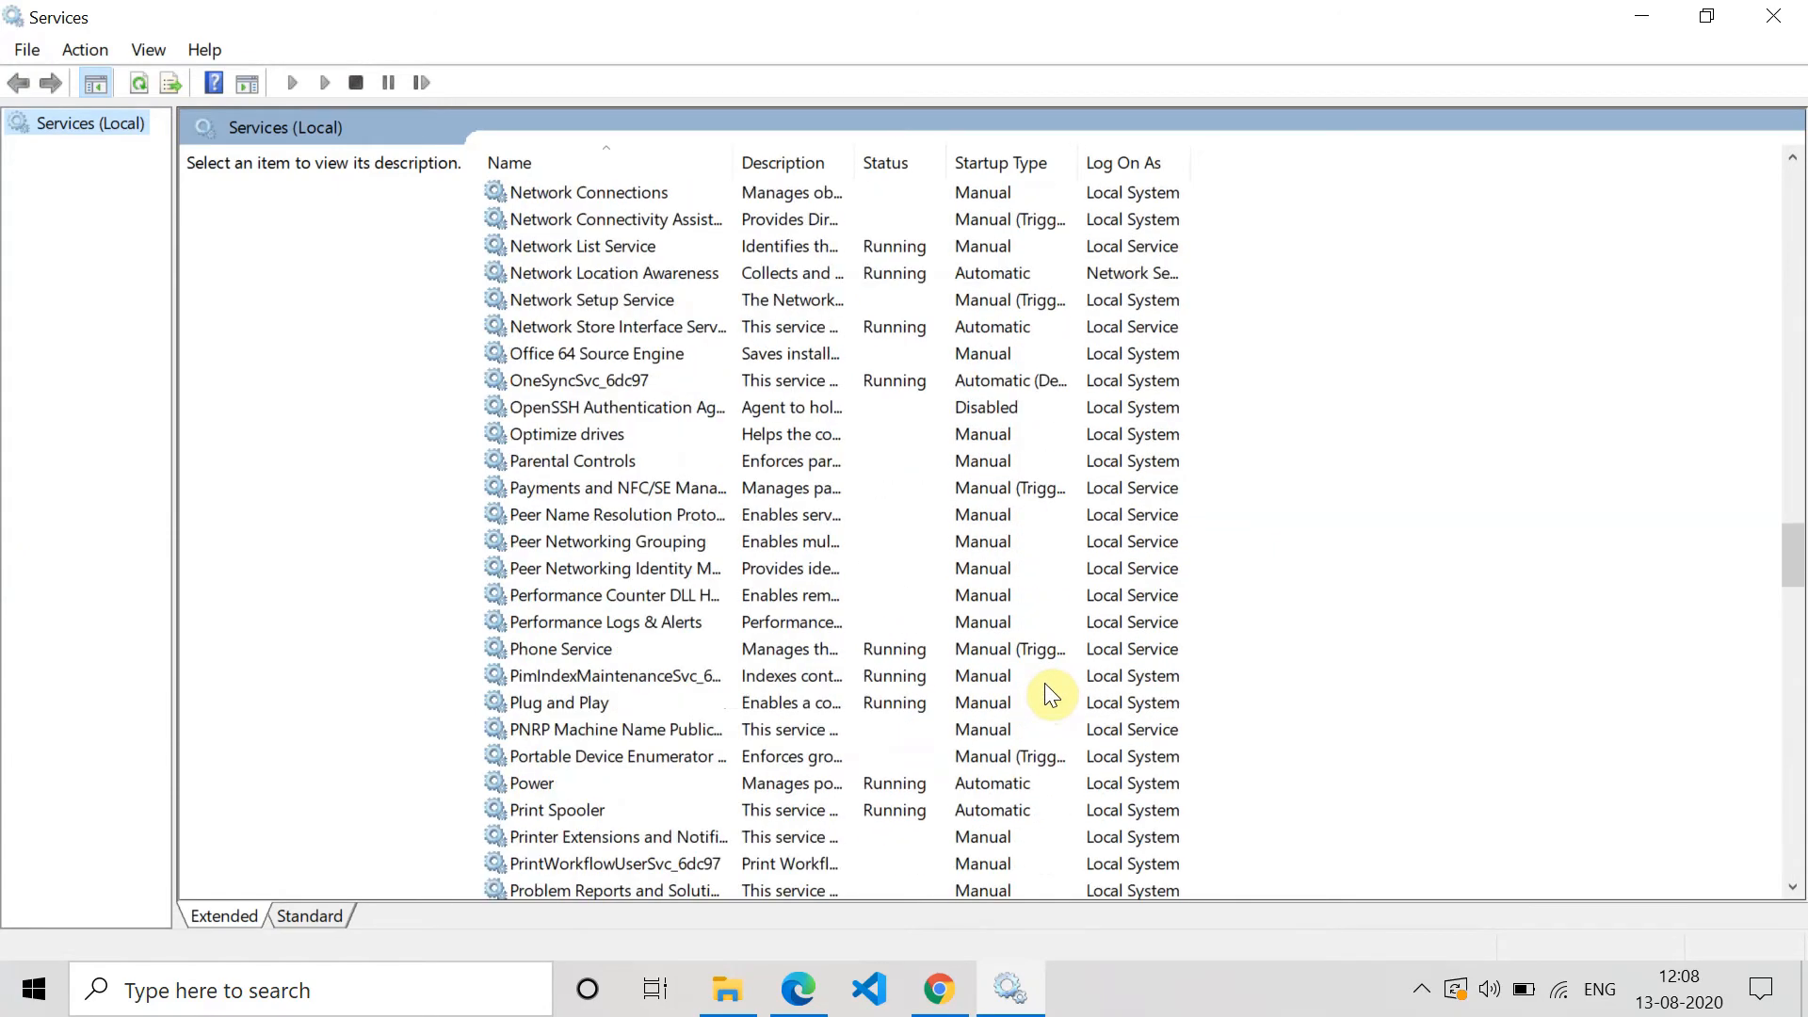
scroll(1044, 682, down, 20)
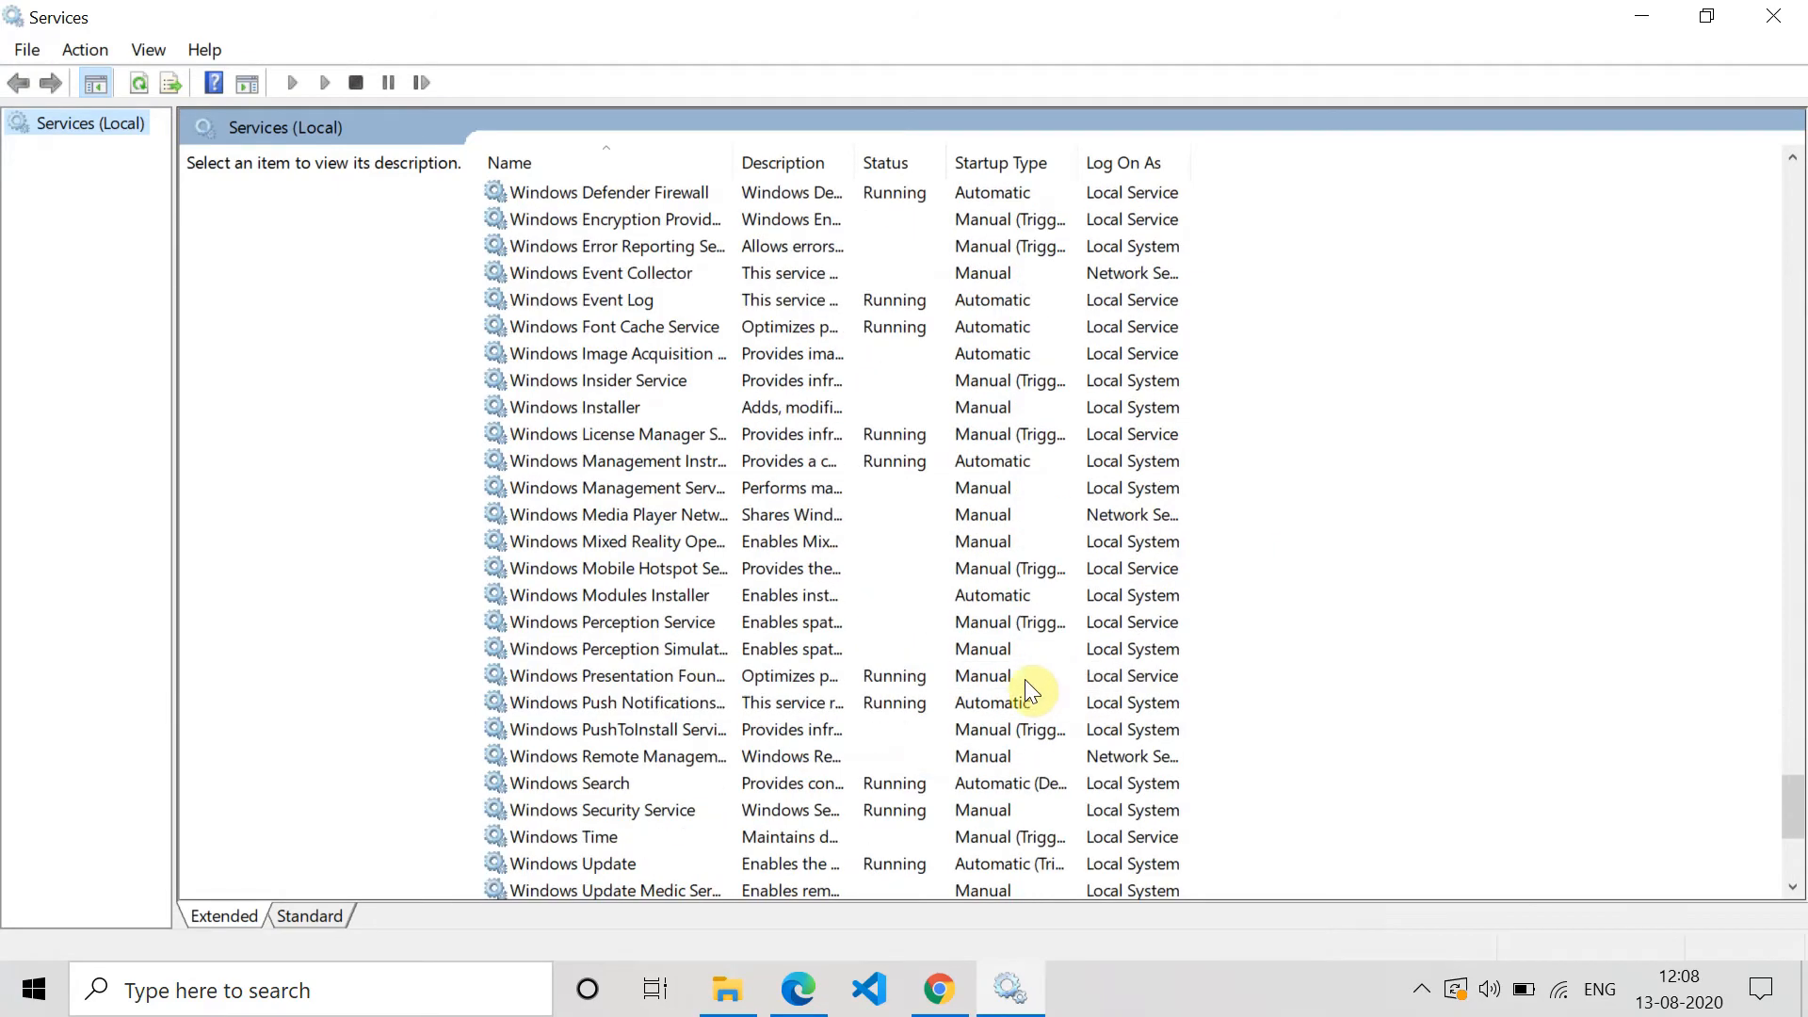
click(539, 407)
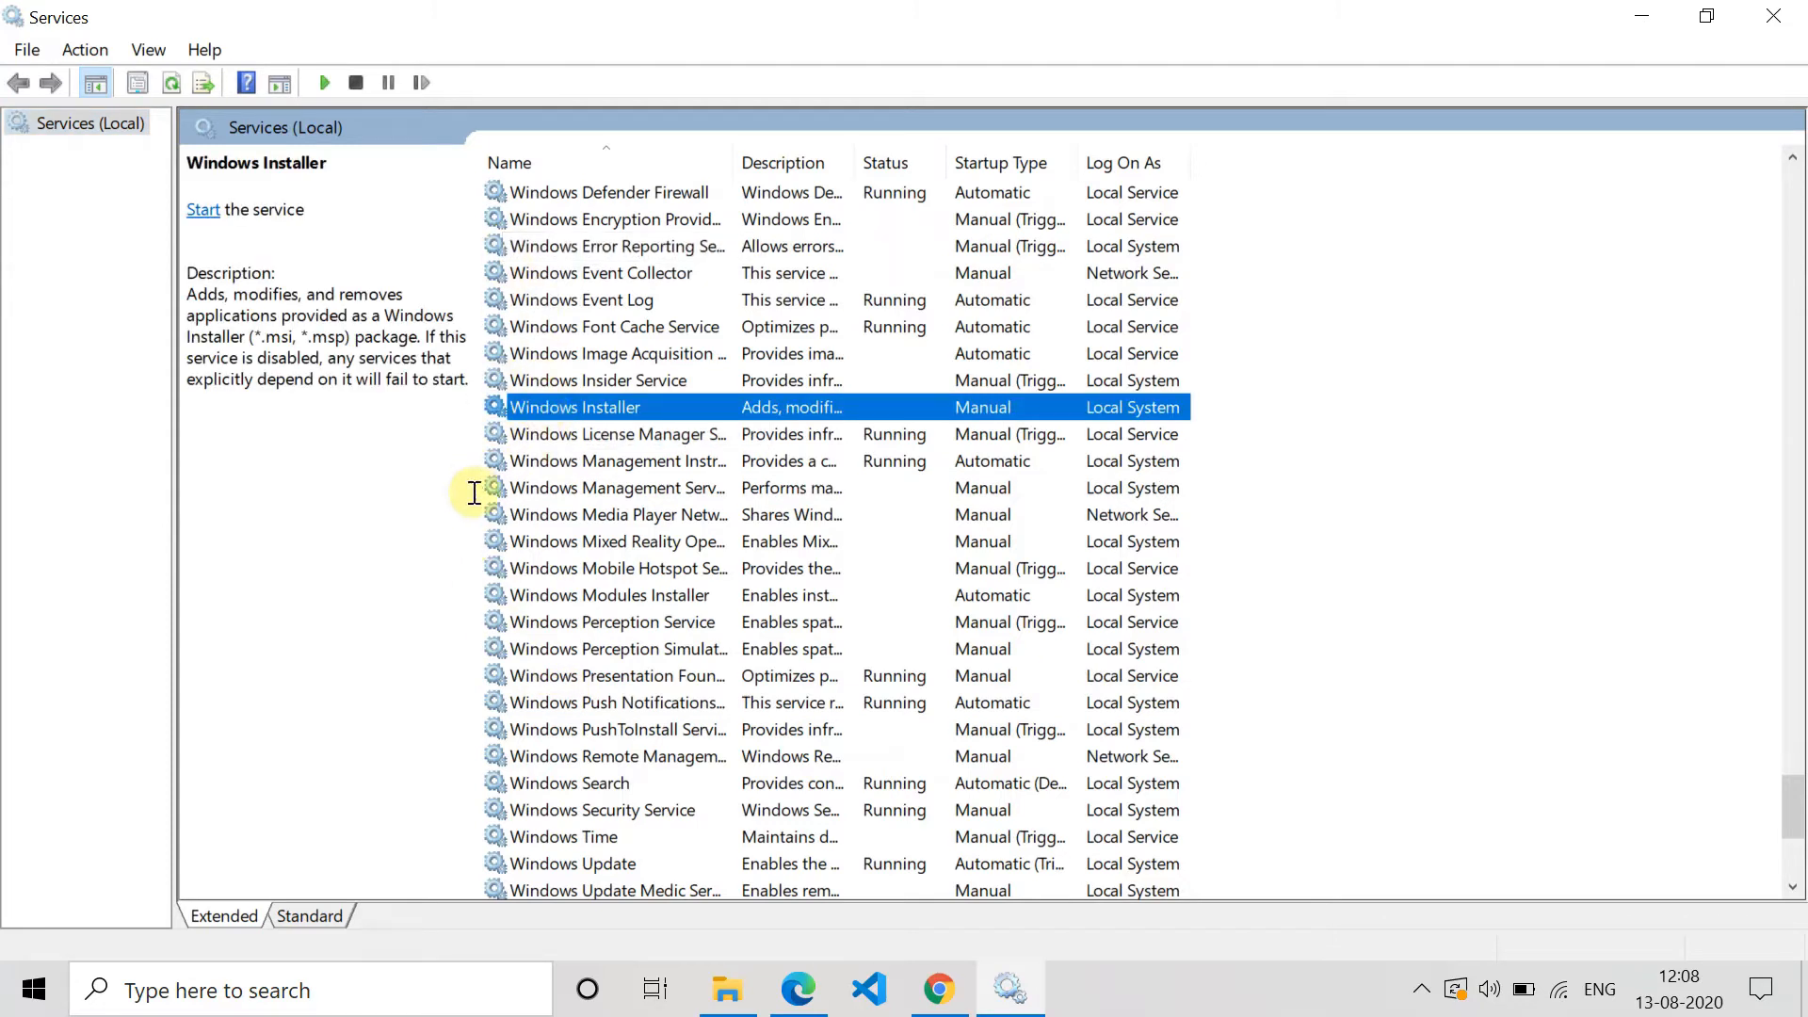
right_click(639, 411)
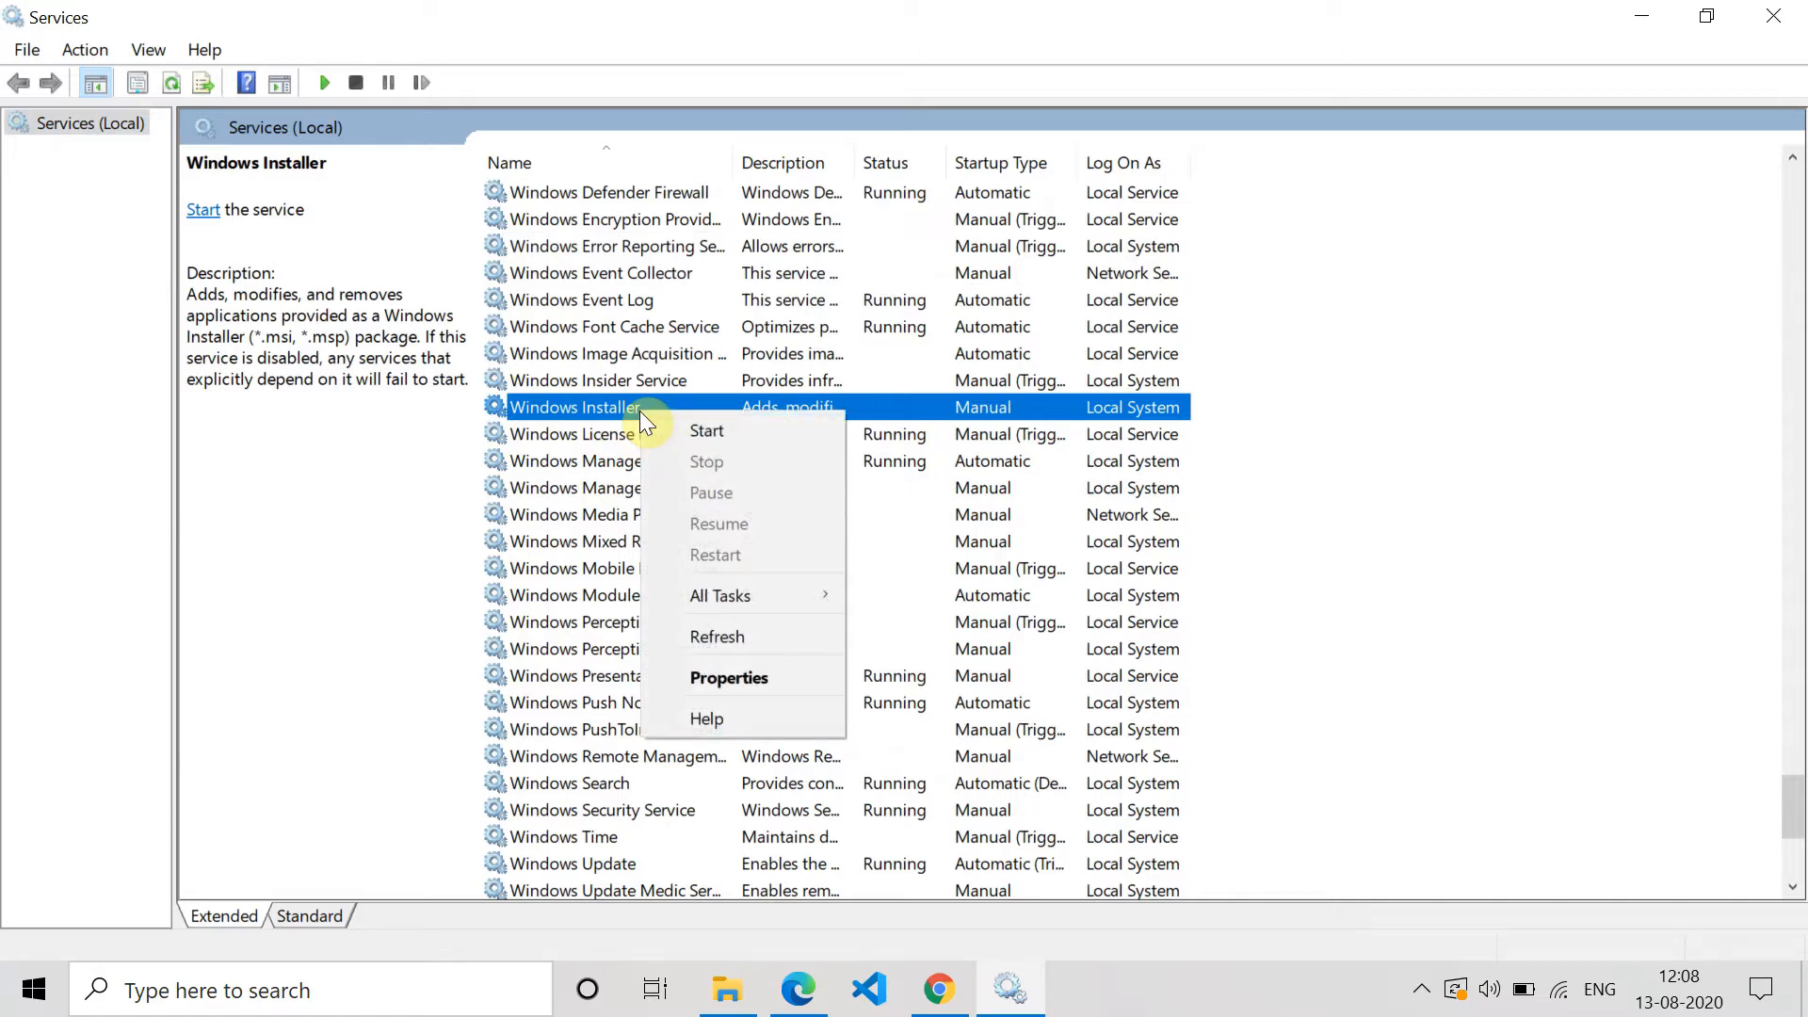
click(552, 412)
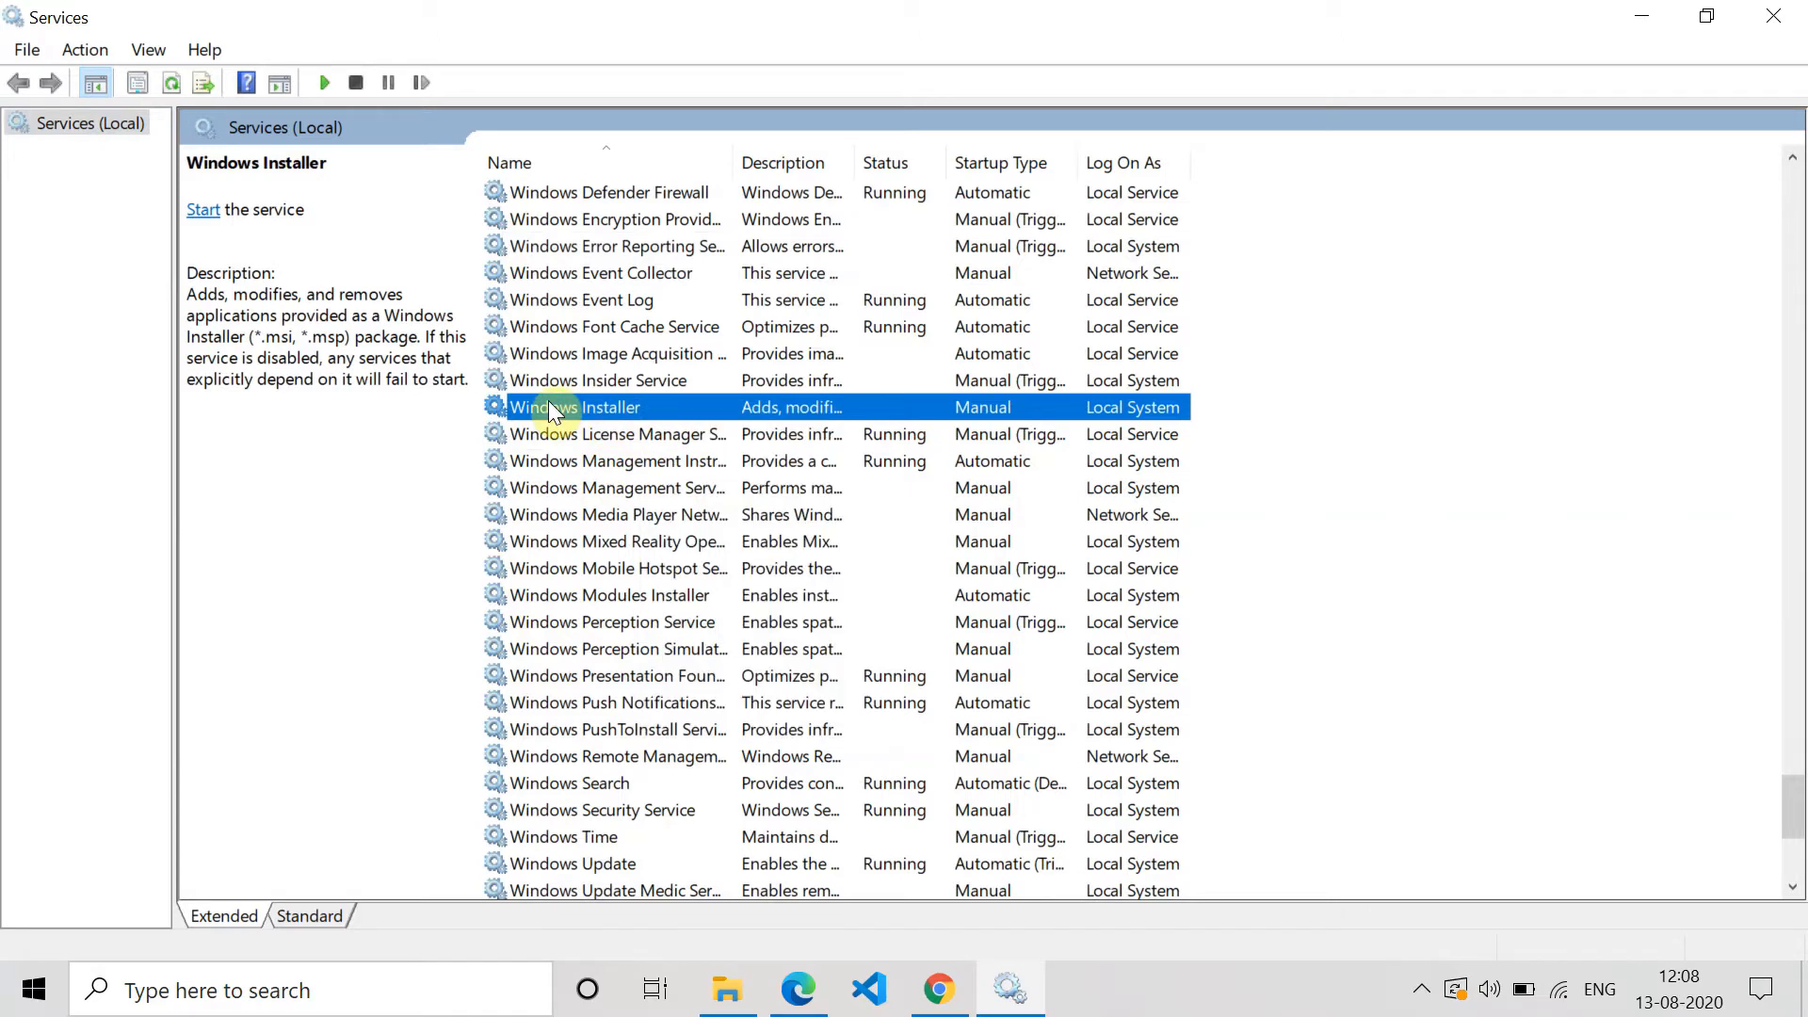
double_click(550, 407)
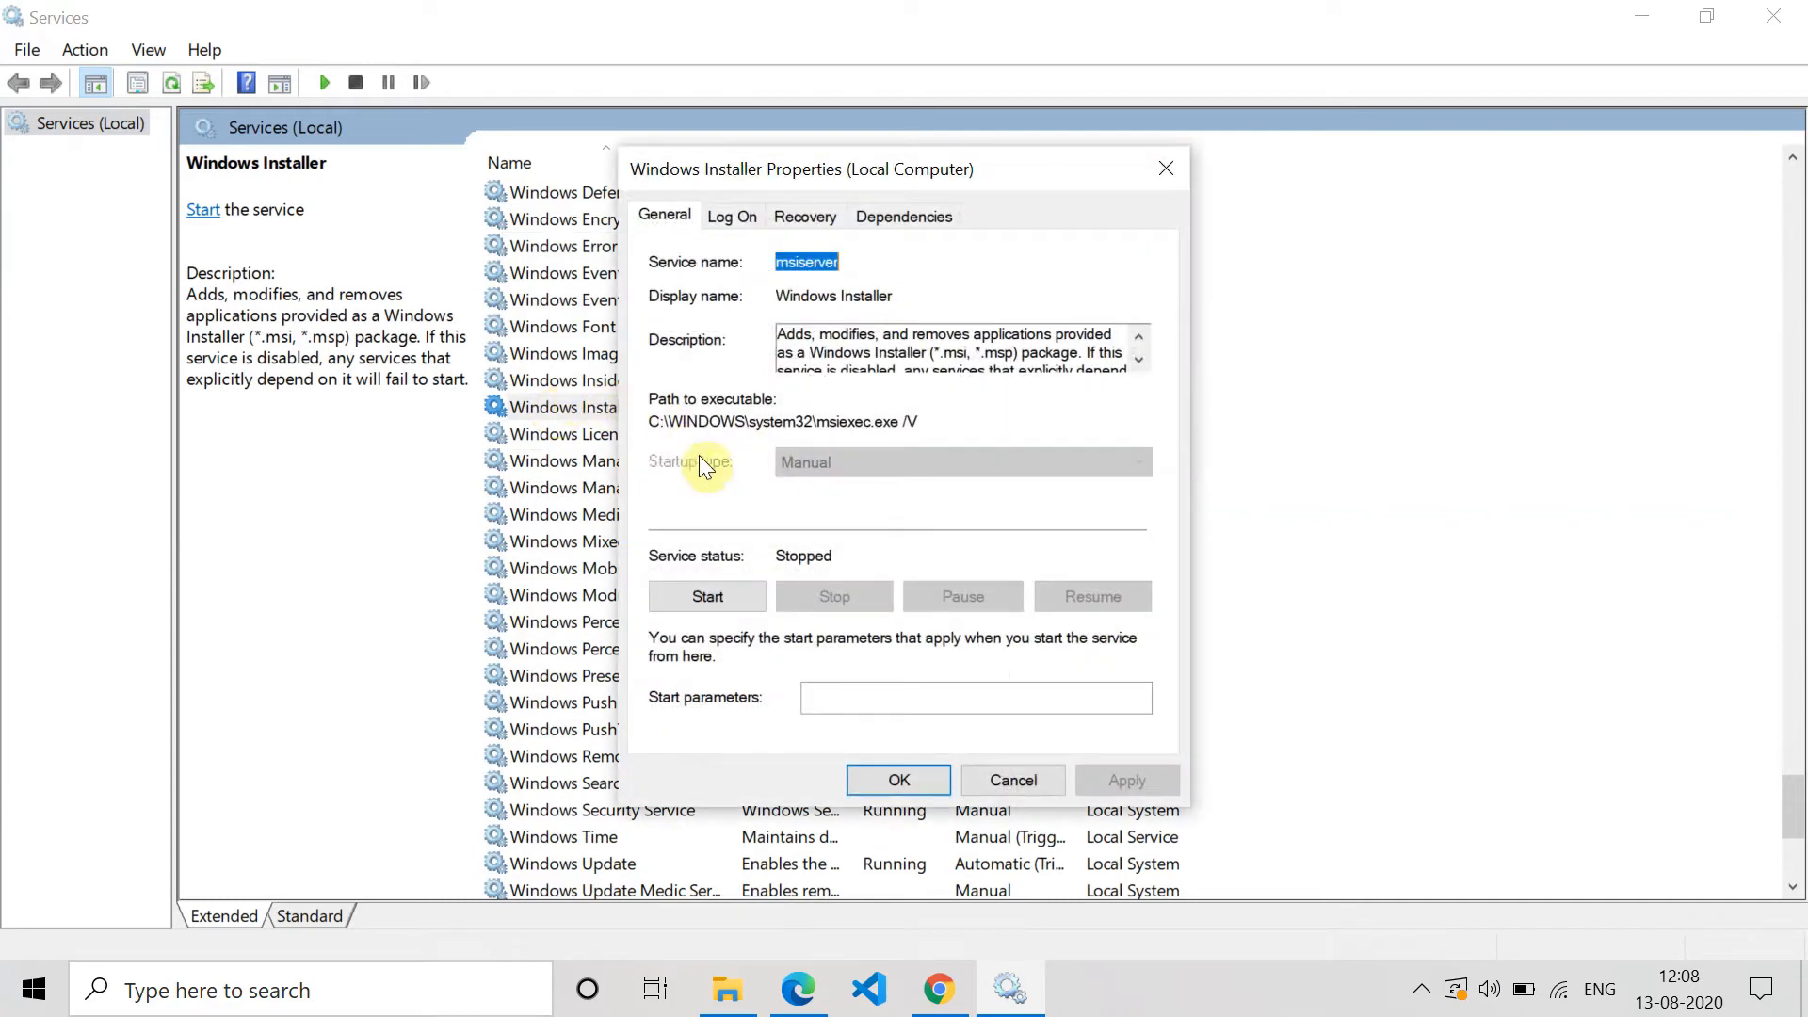
click(726, 594)
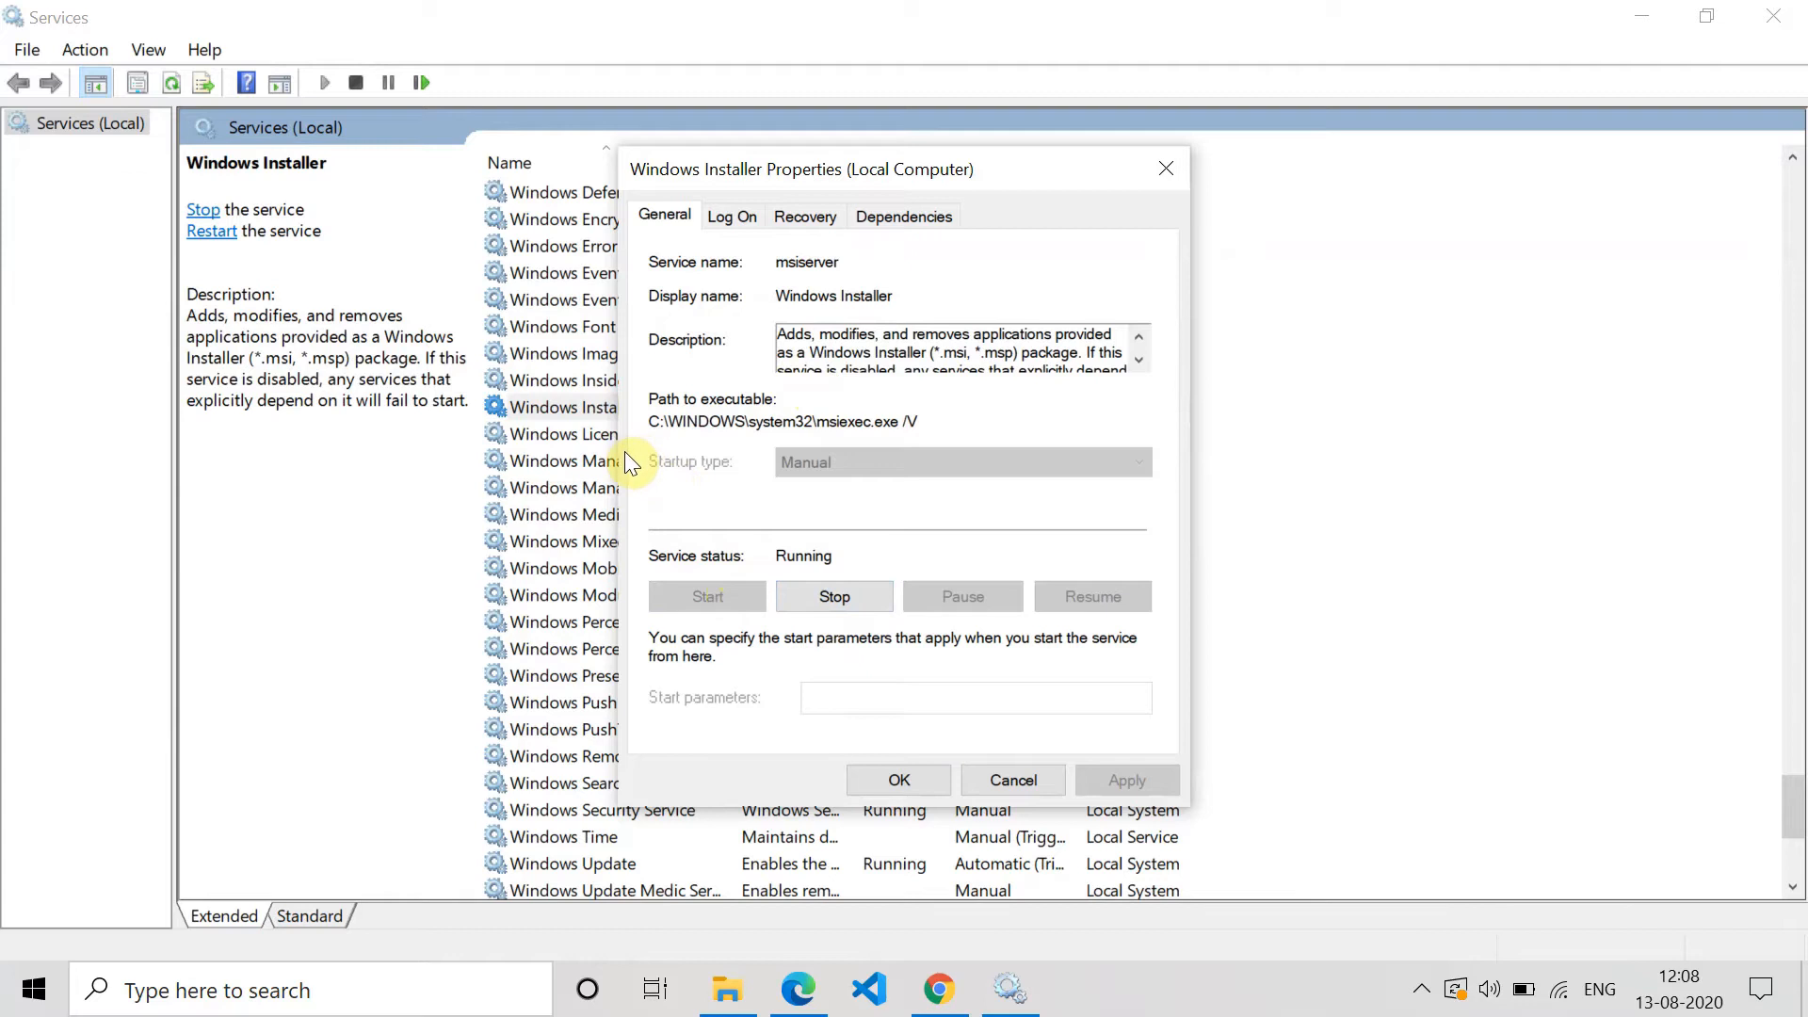
click(974, 775)
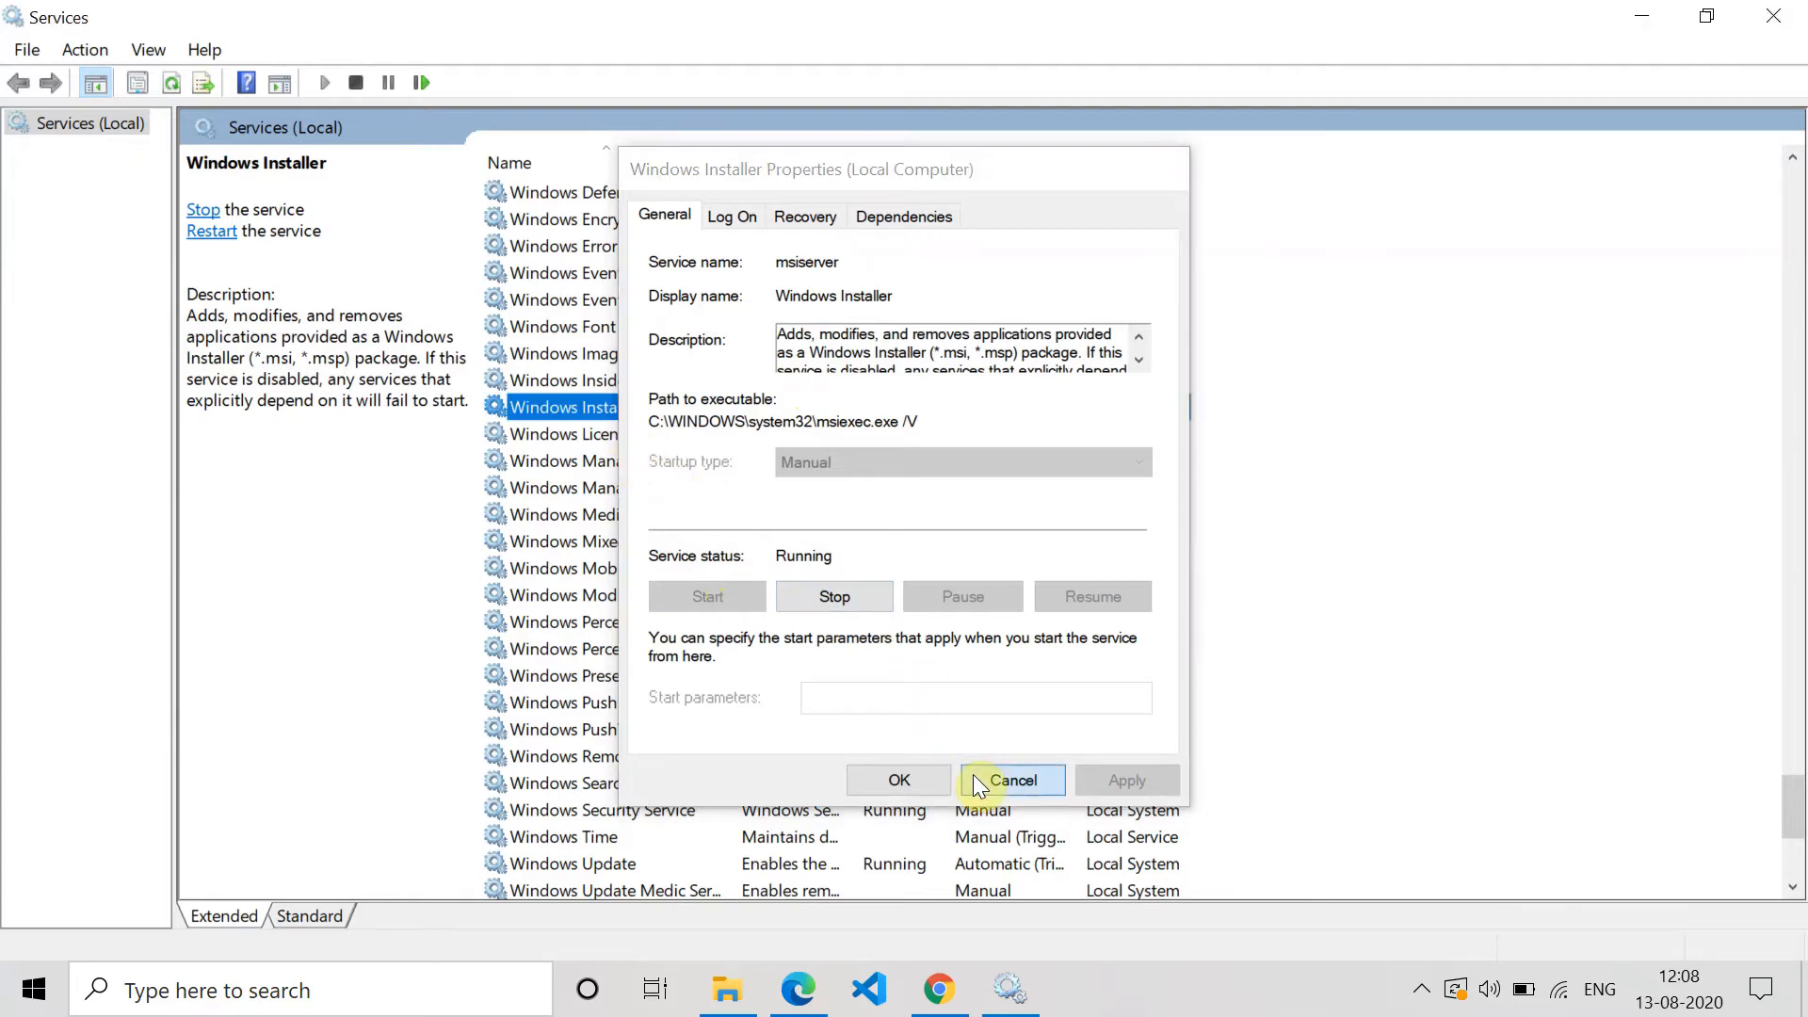
Step: Restart the Windows Installer service and move the progress dialog out of the way
right_click(742, 400)
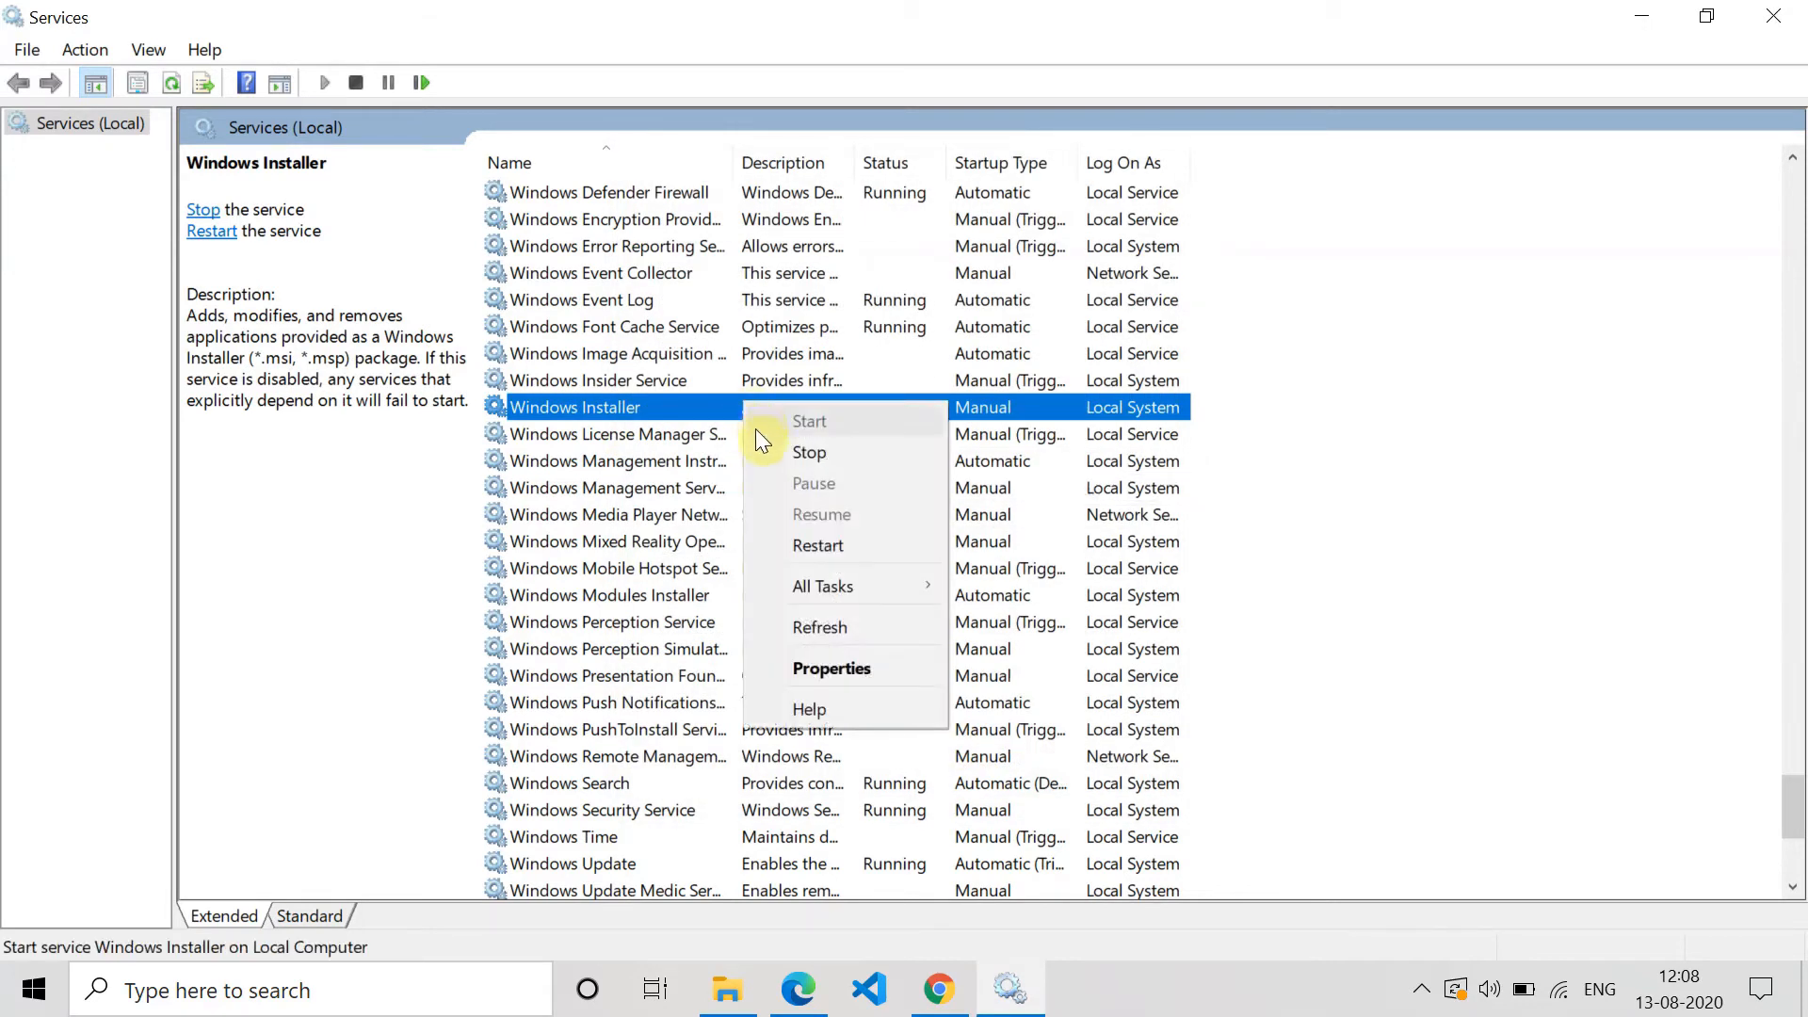
click(819, 544)
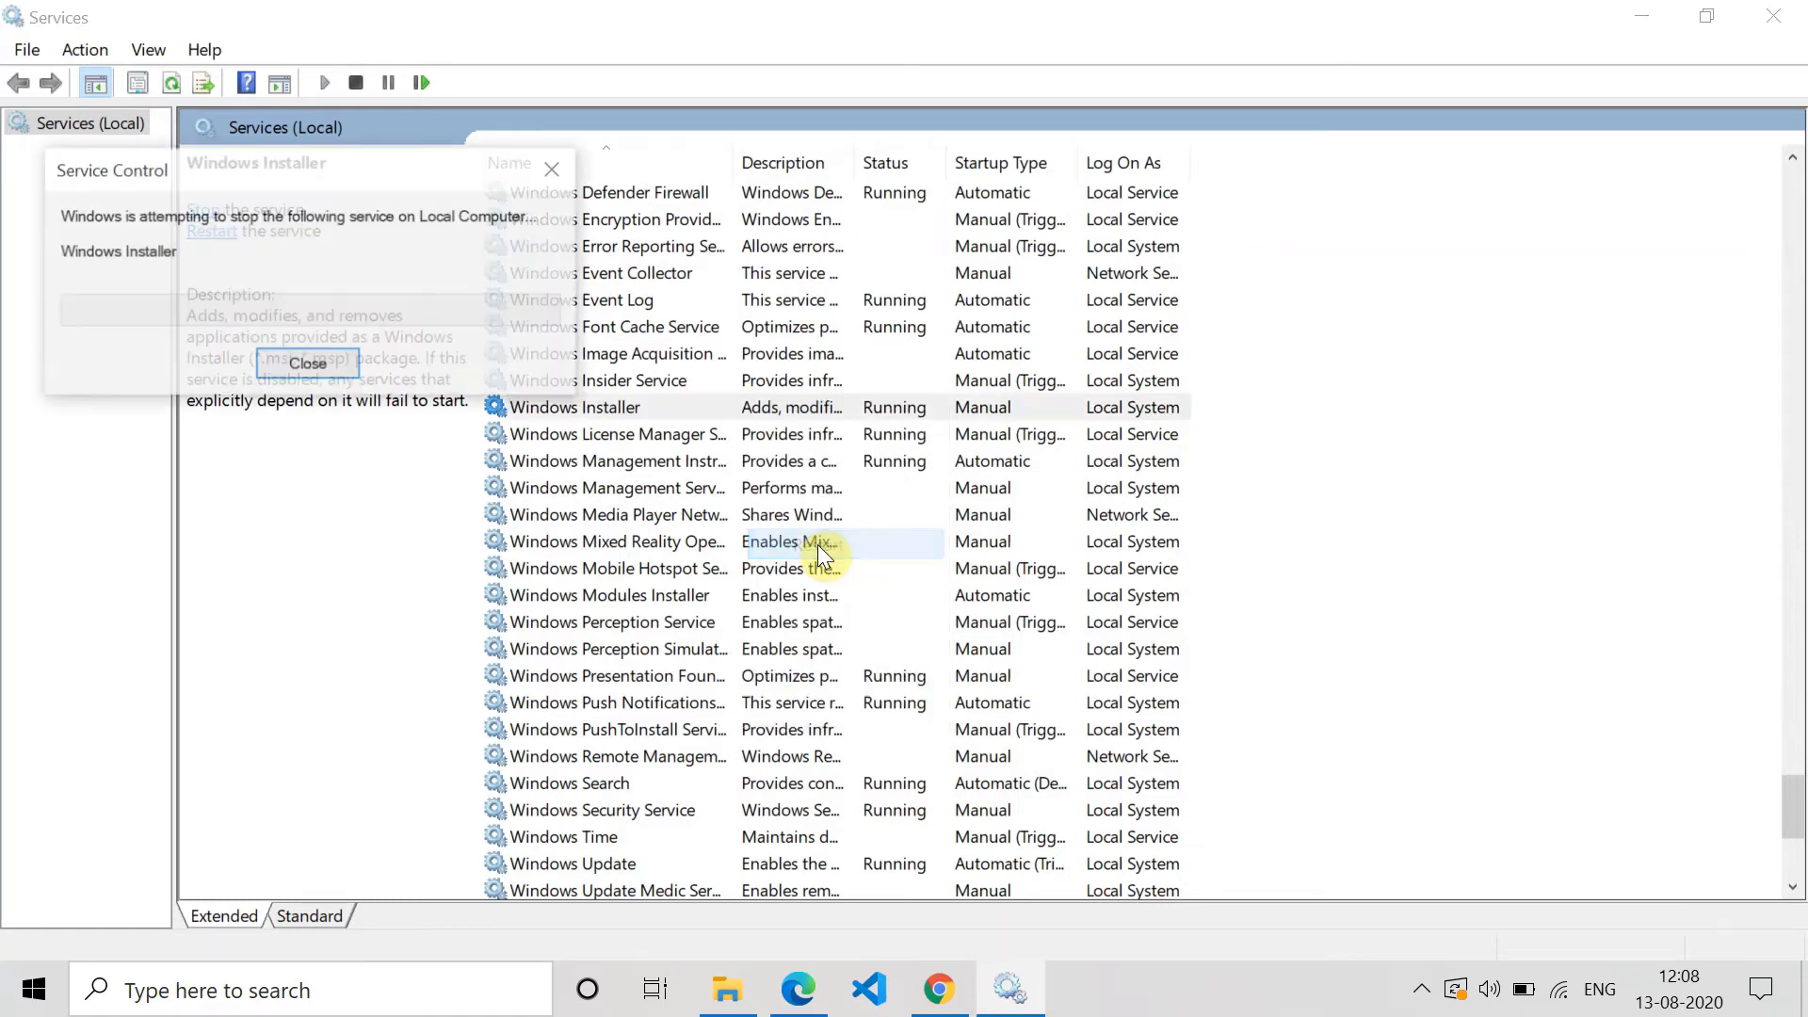
drag(278, 163, 830, 251)
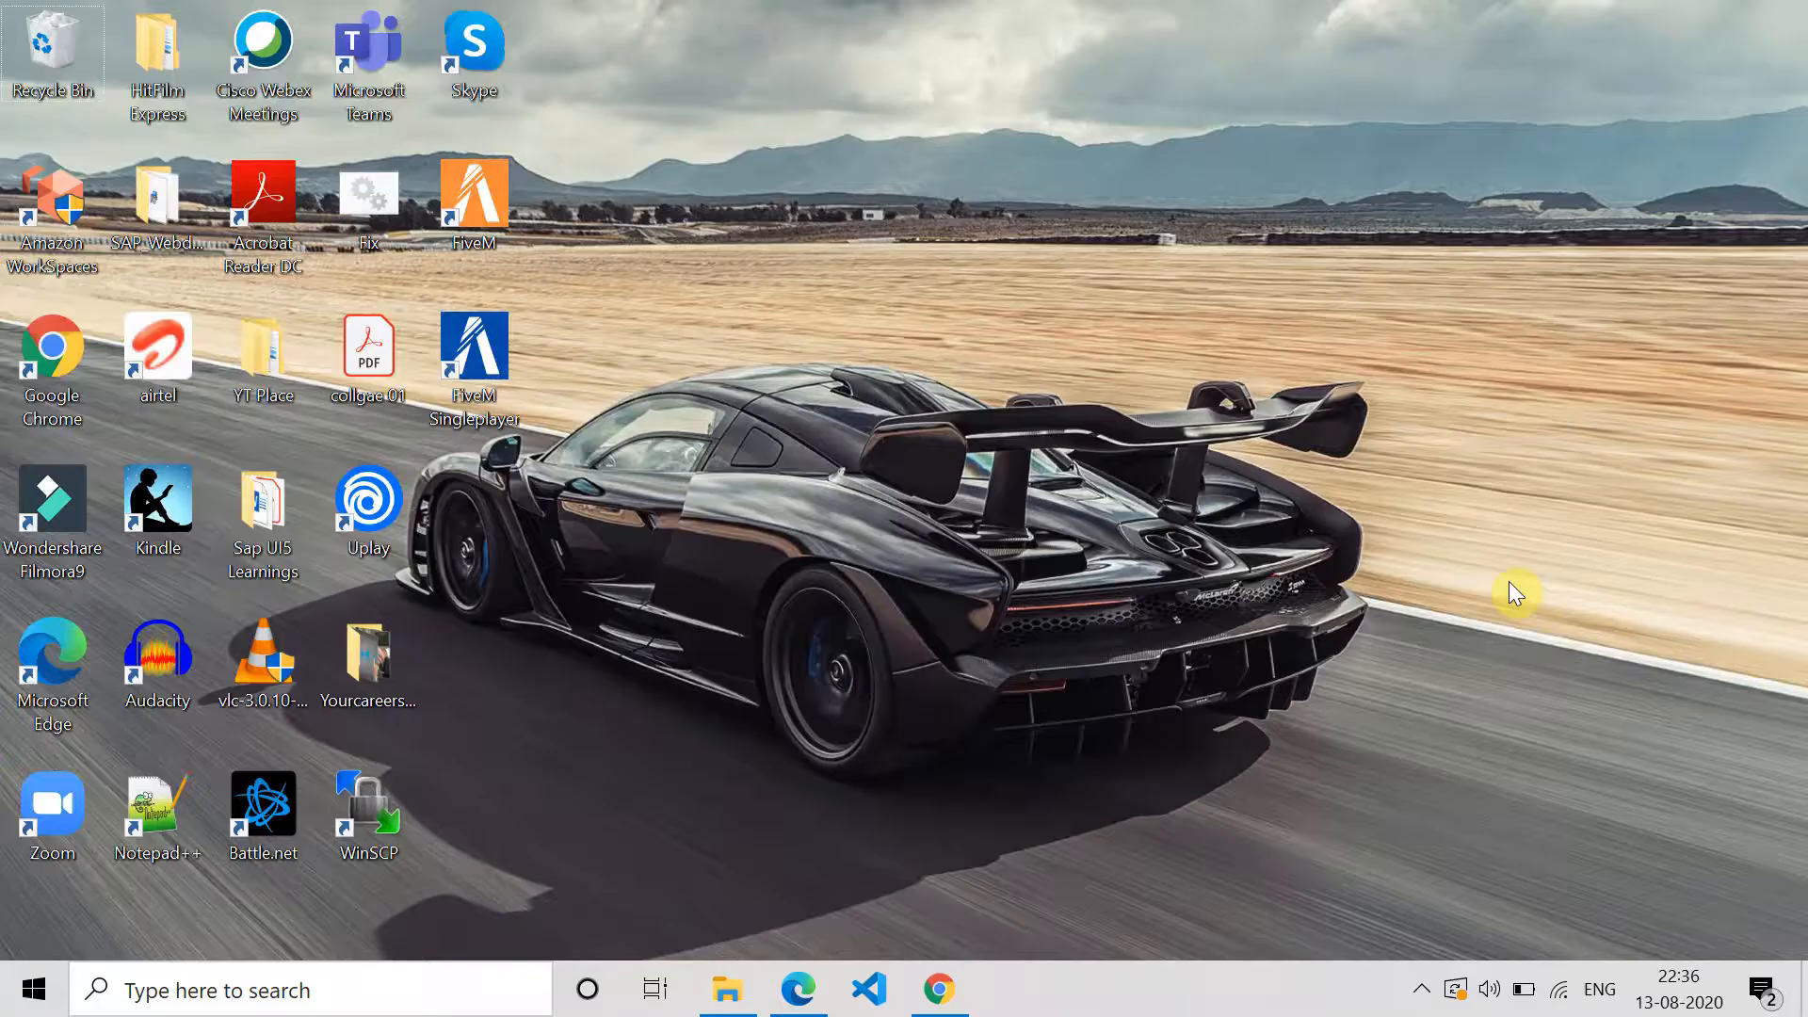
Step: Refresh the desktop and display the list of services in Task Manager
right_click(1509, 581)
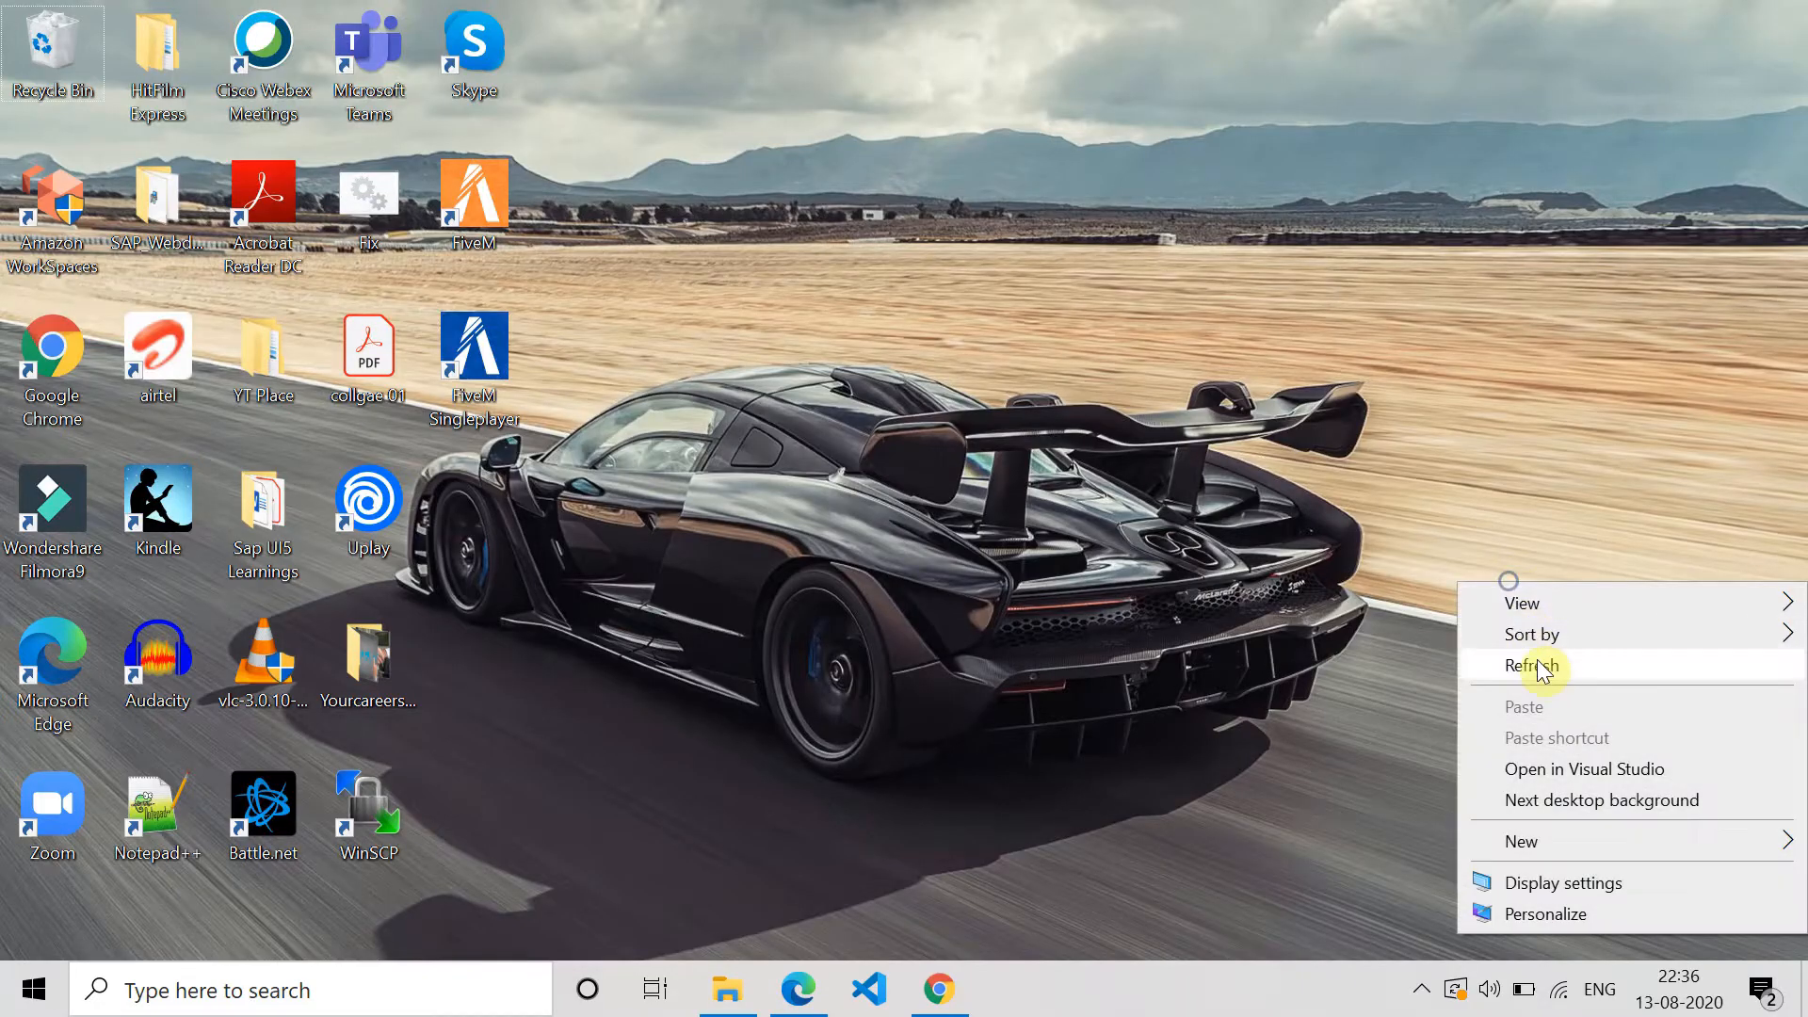
click(1542, 665)
right_click(1171, 998)
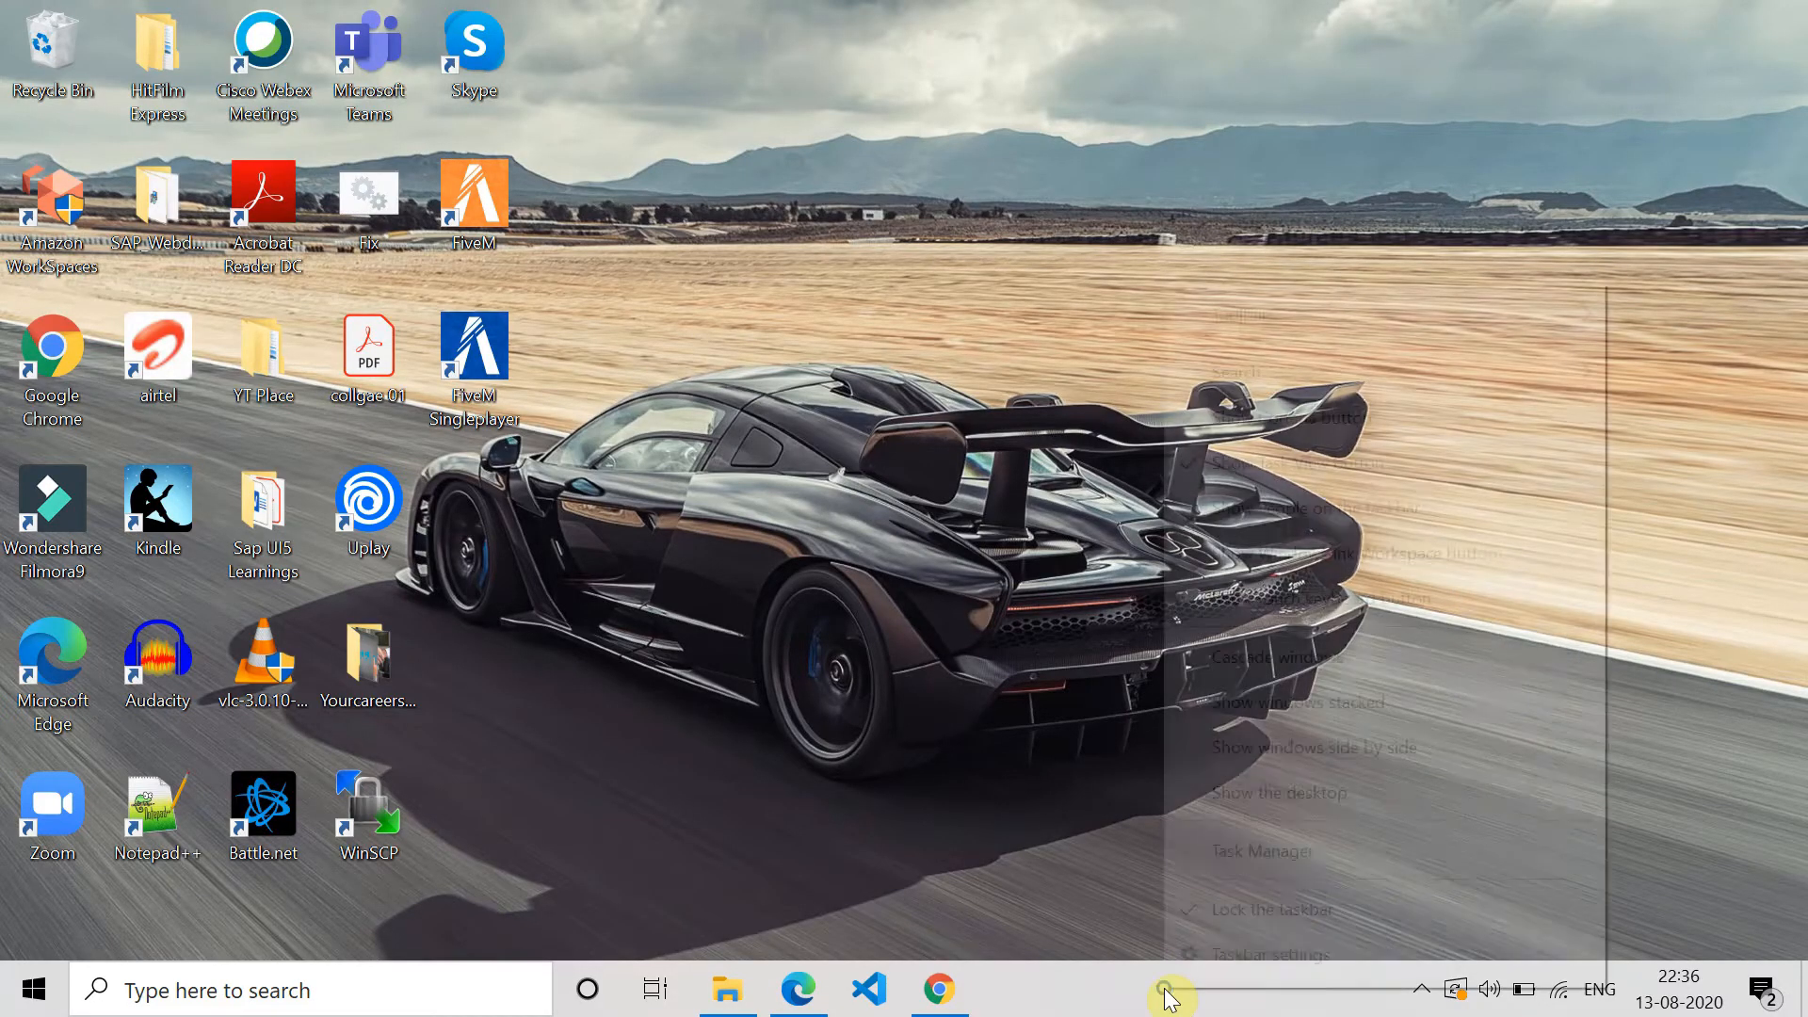
click(1215, 851)
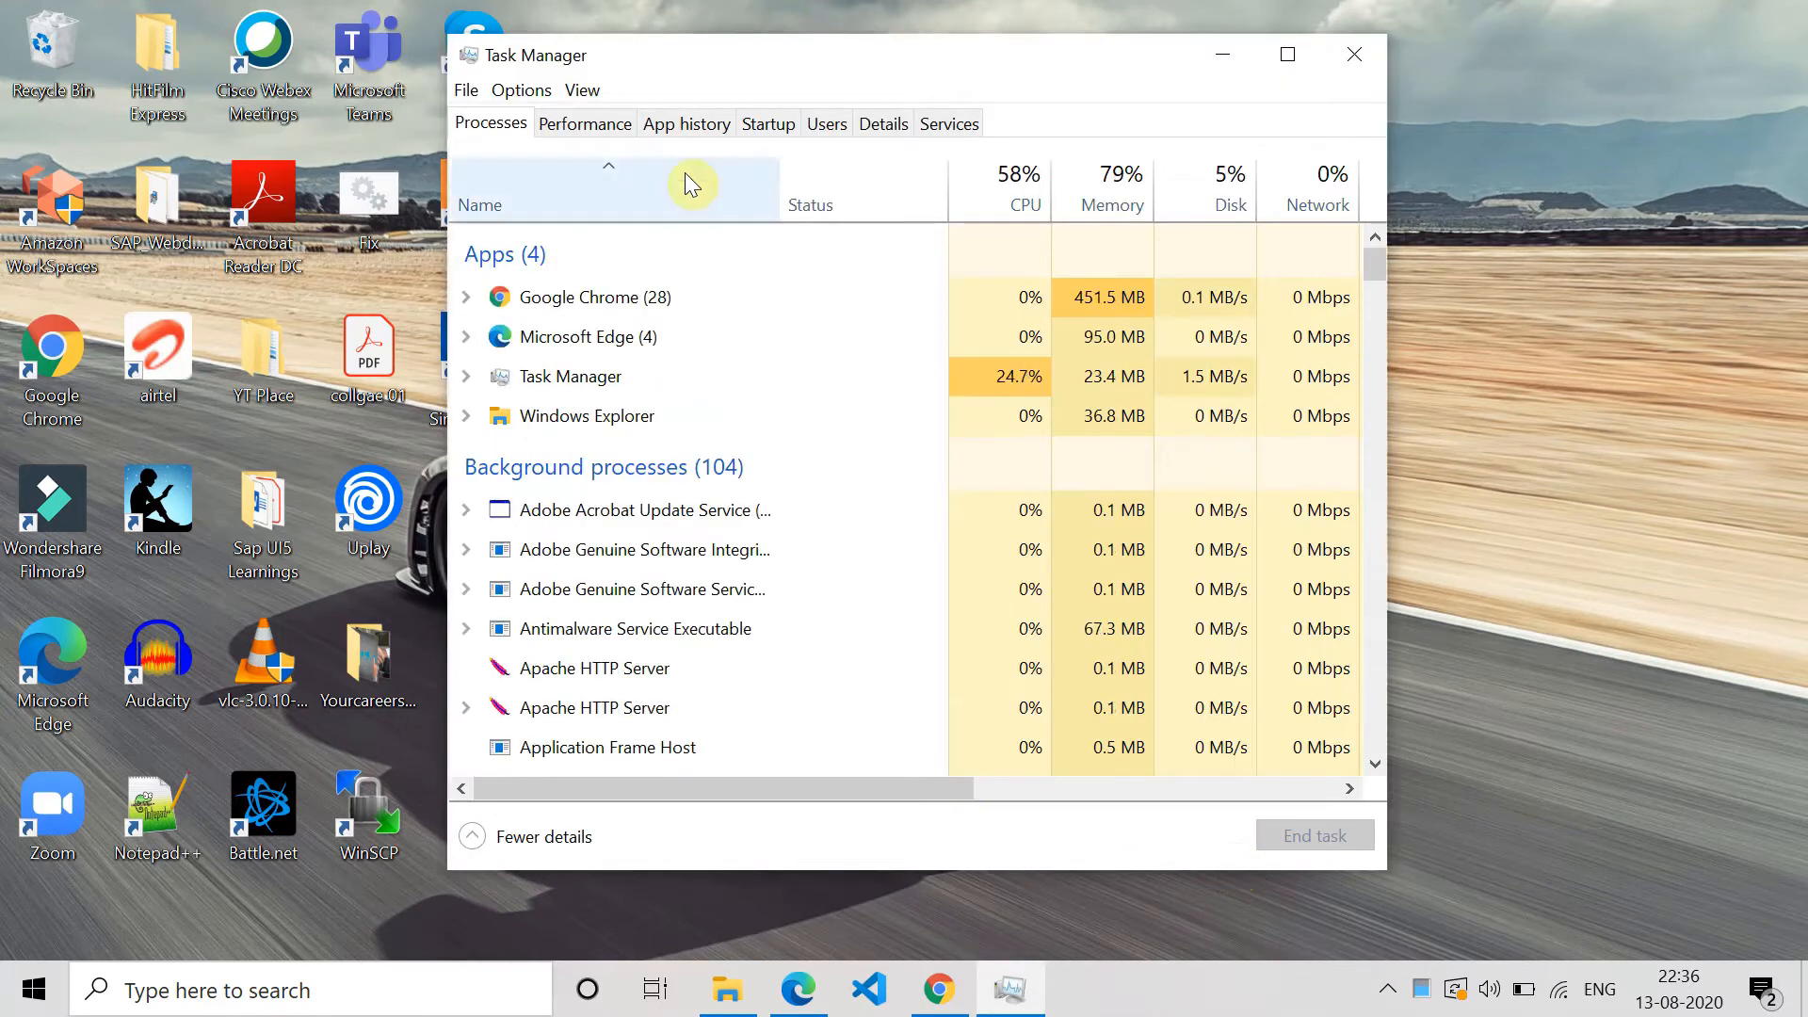
click(965, 124)
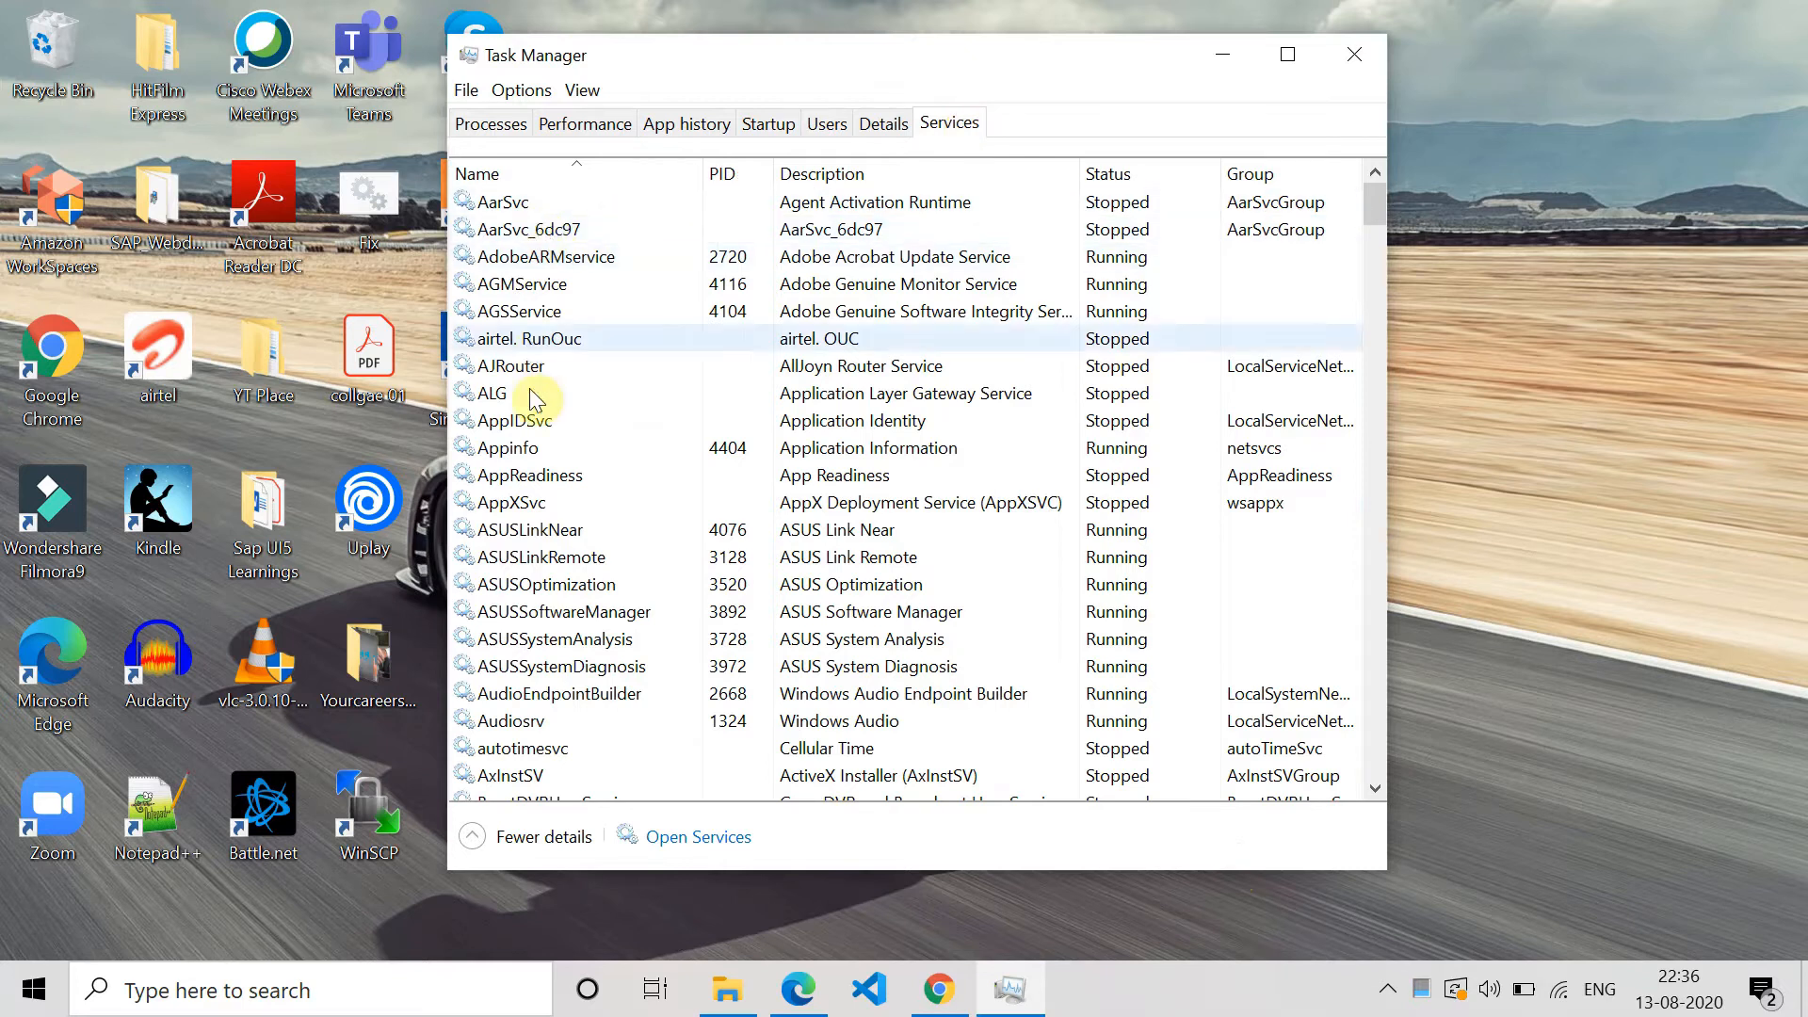
Step: Locate the msiserver service in the list, select it, and bring up its available actions
scroll(533, 434, down, 9)
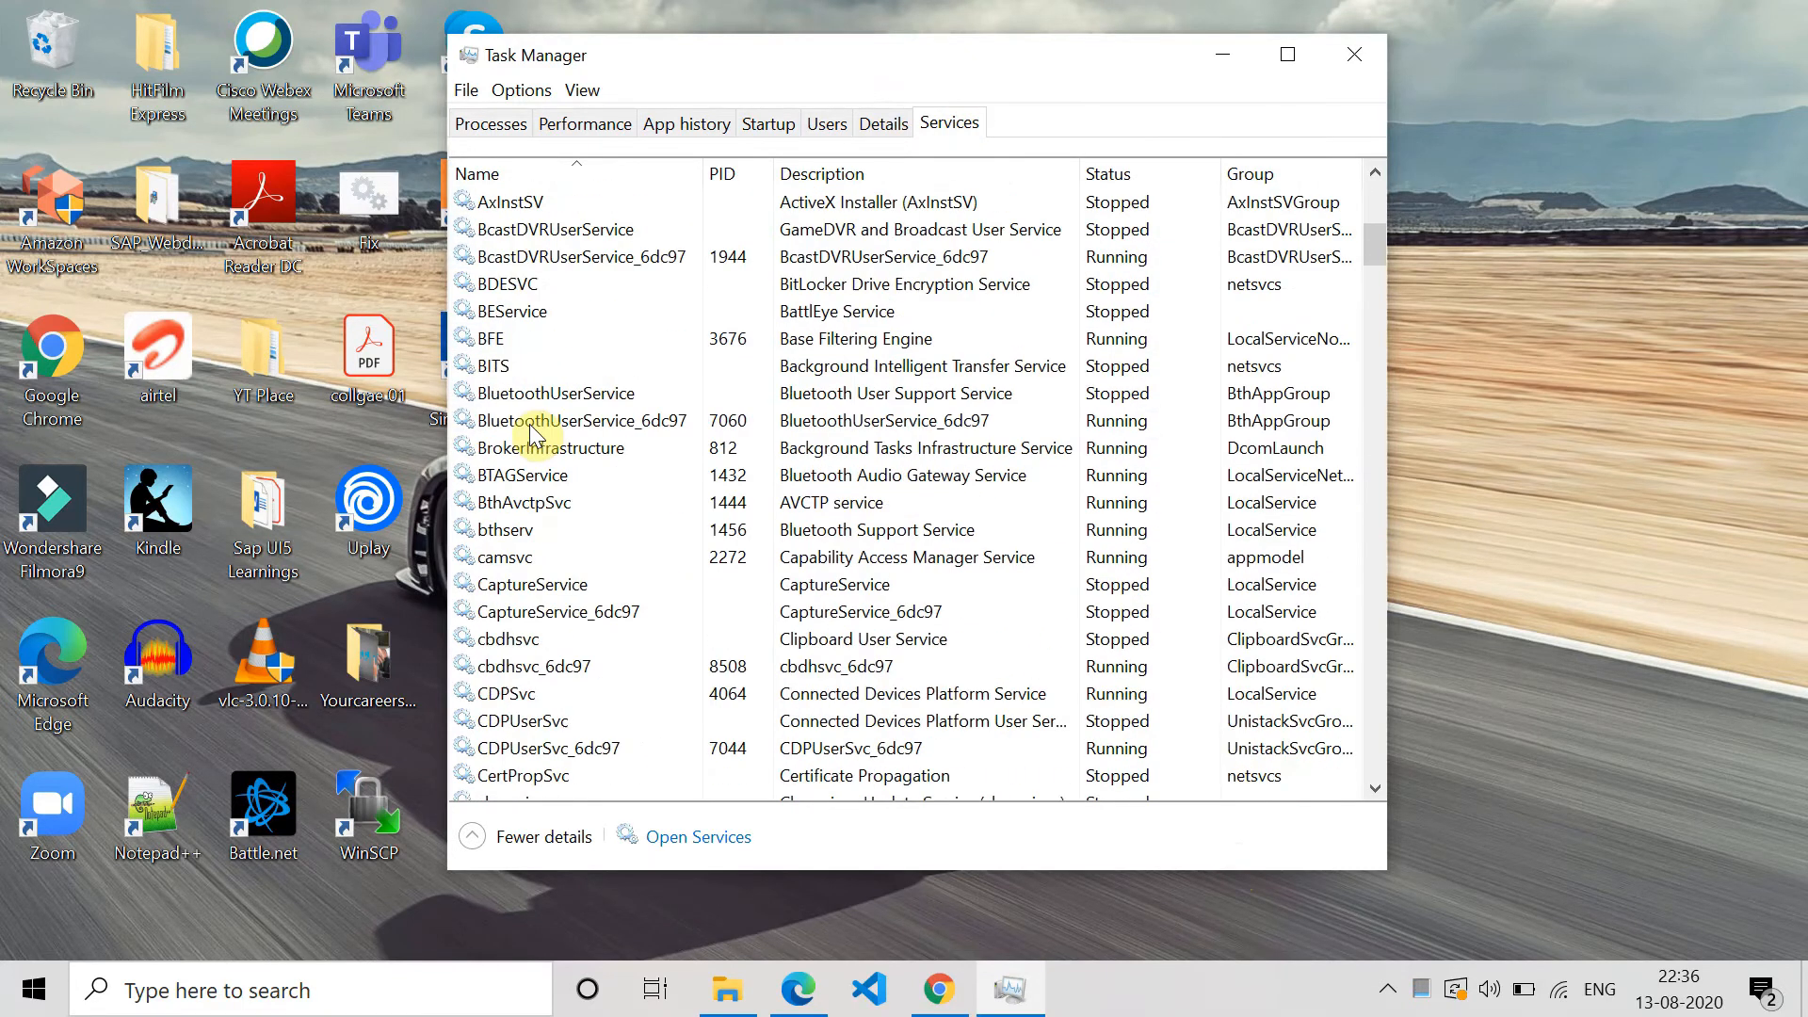
scroll(533, 434, down, 14)
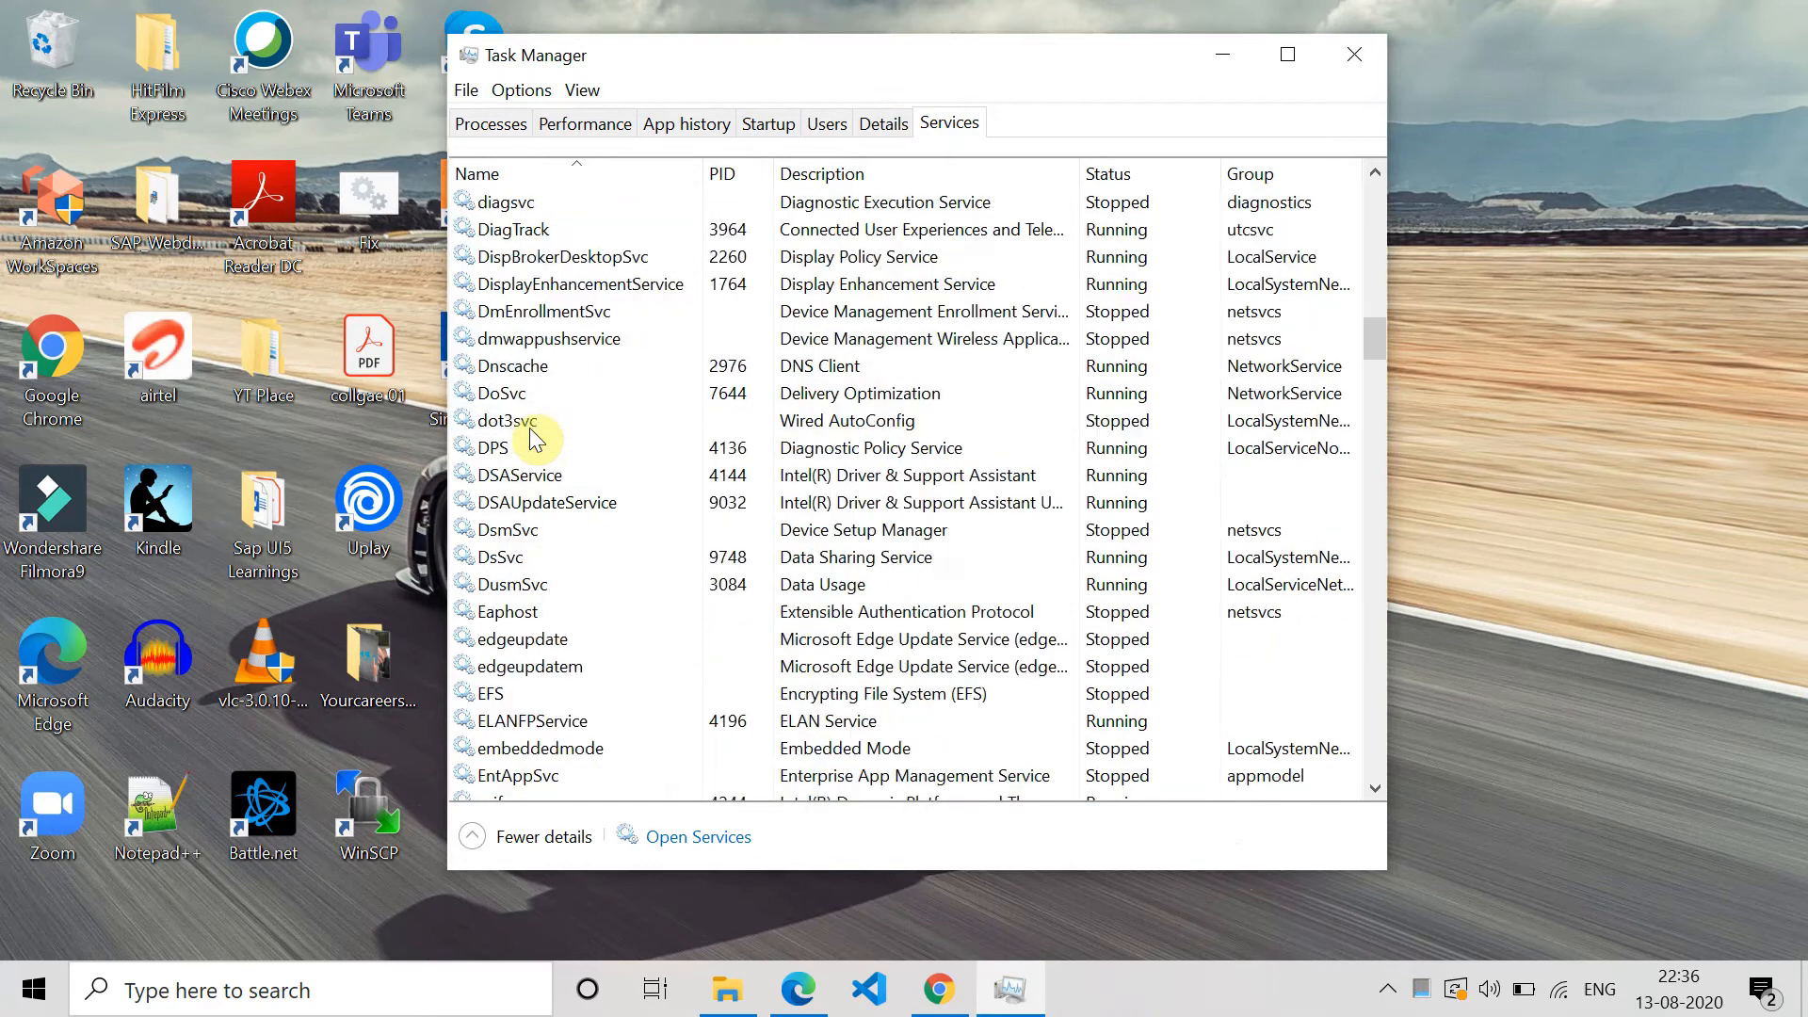
scroll(532, 439, down, 17)
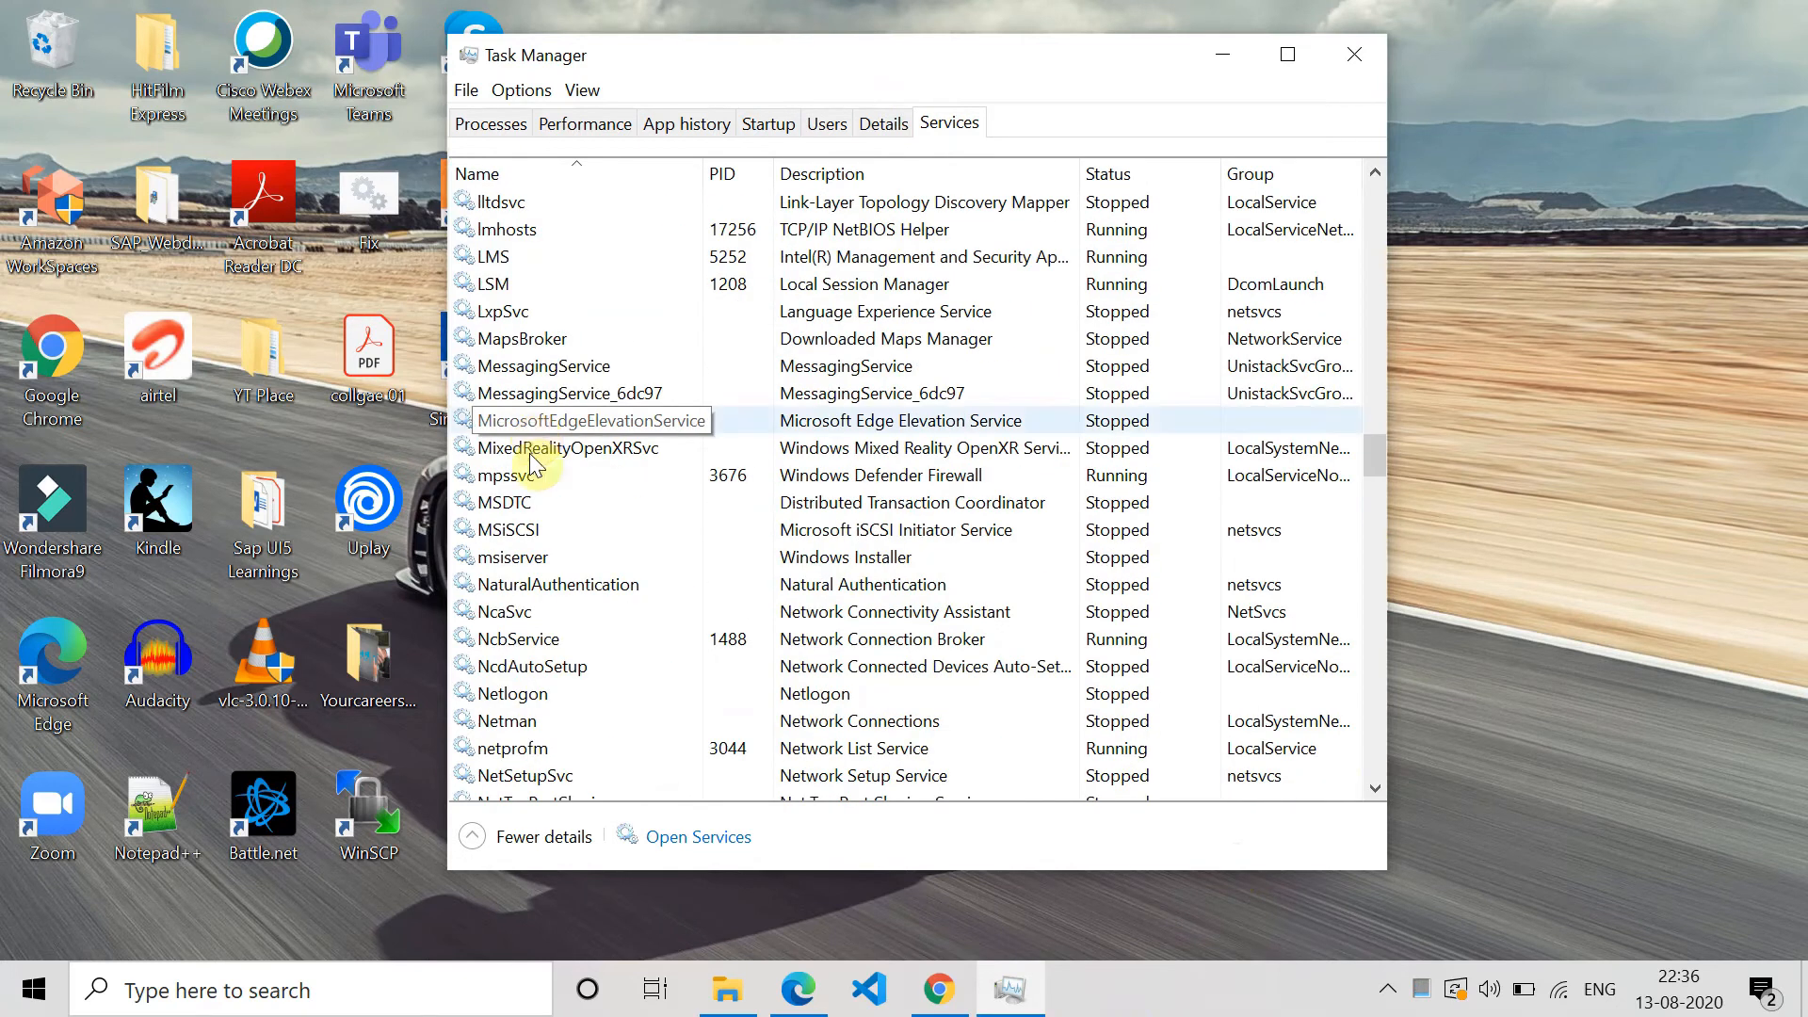
click(541, 564)
right_click(542, 565)
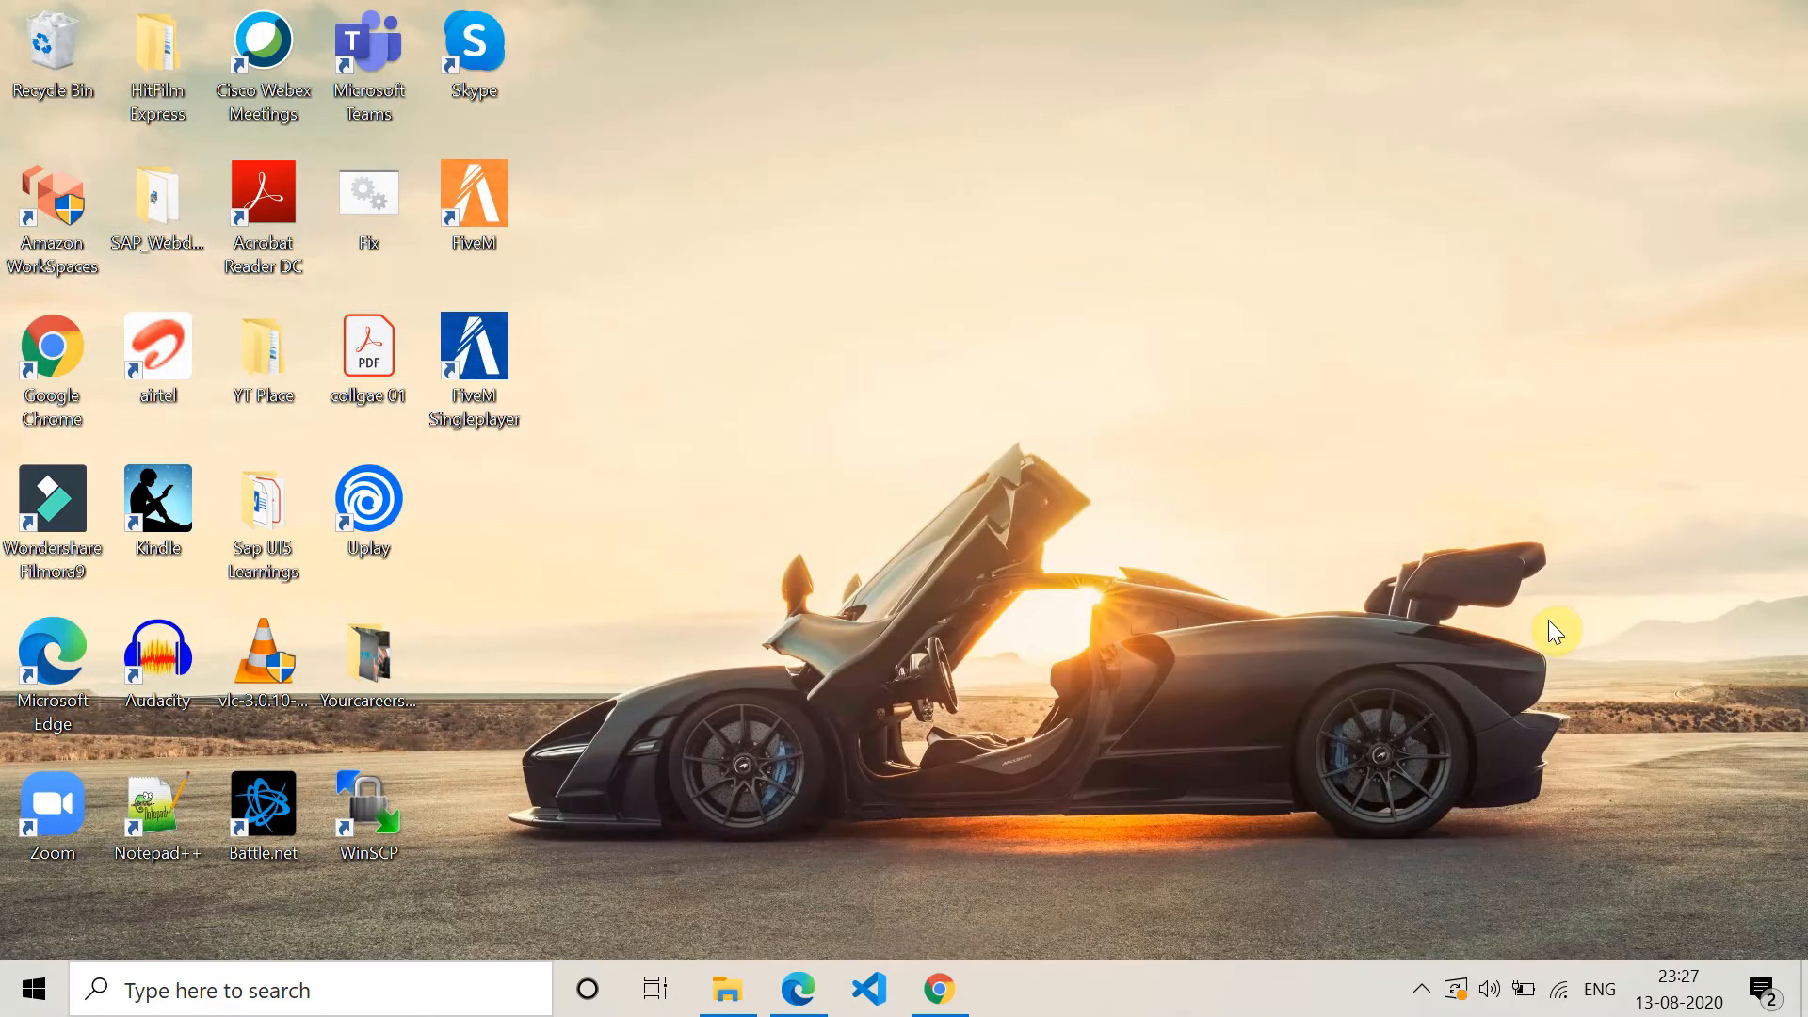
Step: Open System Configuration by running msconfig and move its window clear of the desktop icons
key(super+r)
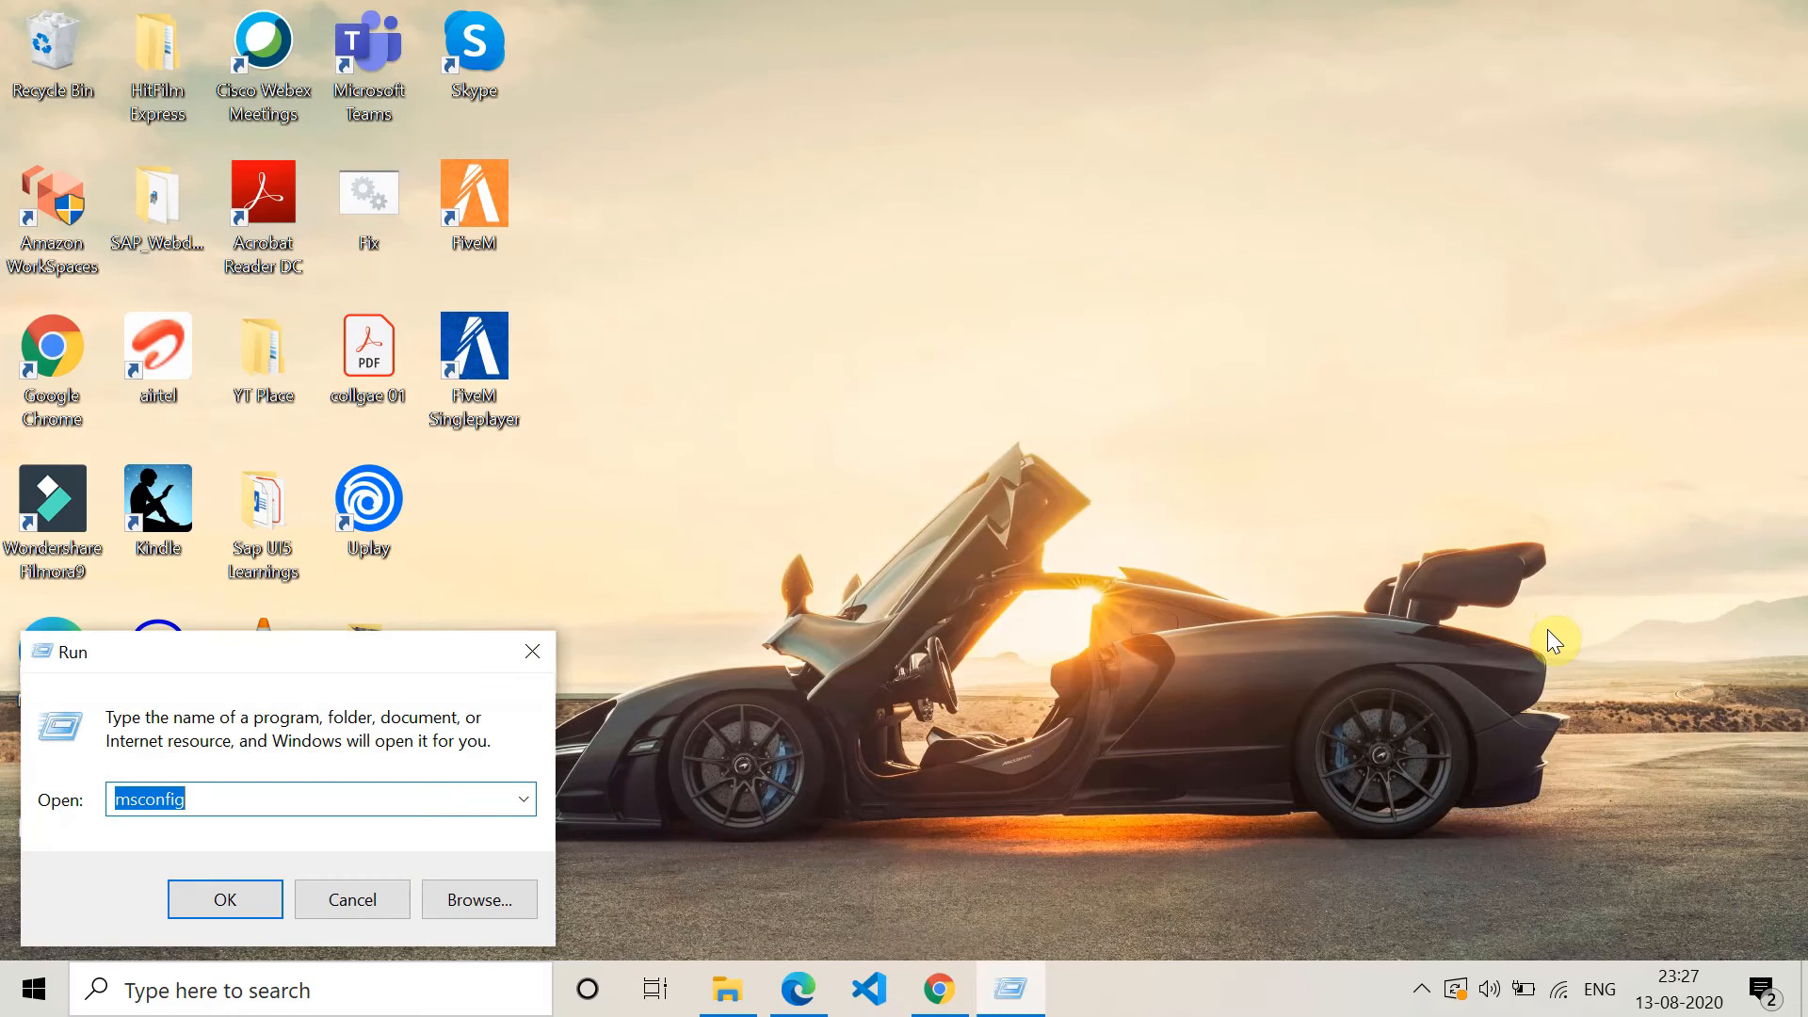
click(199, 915)
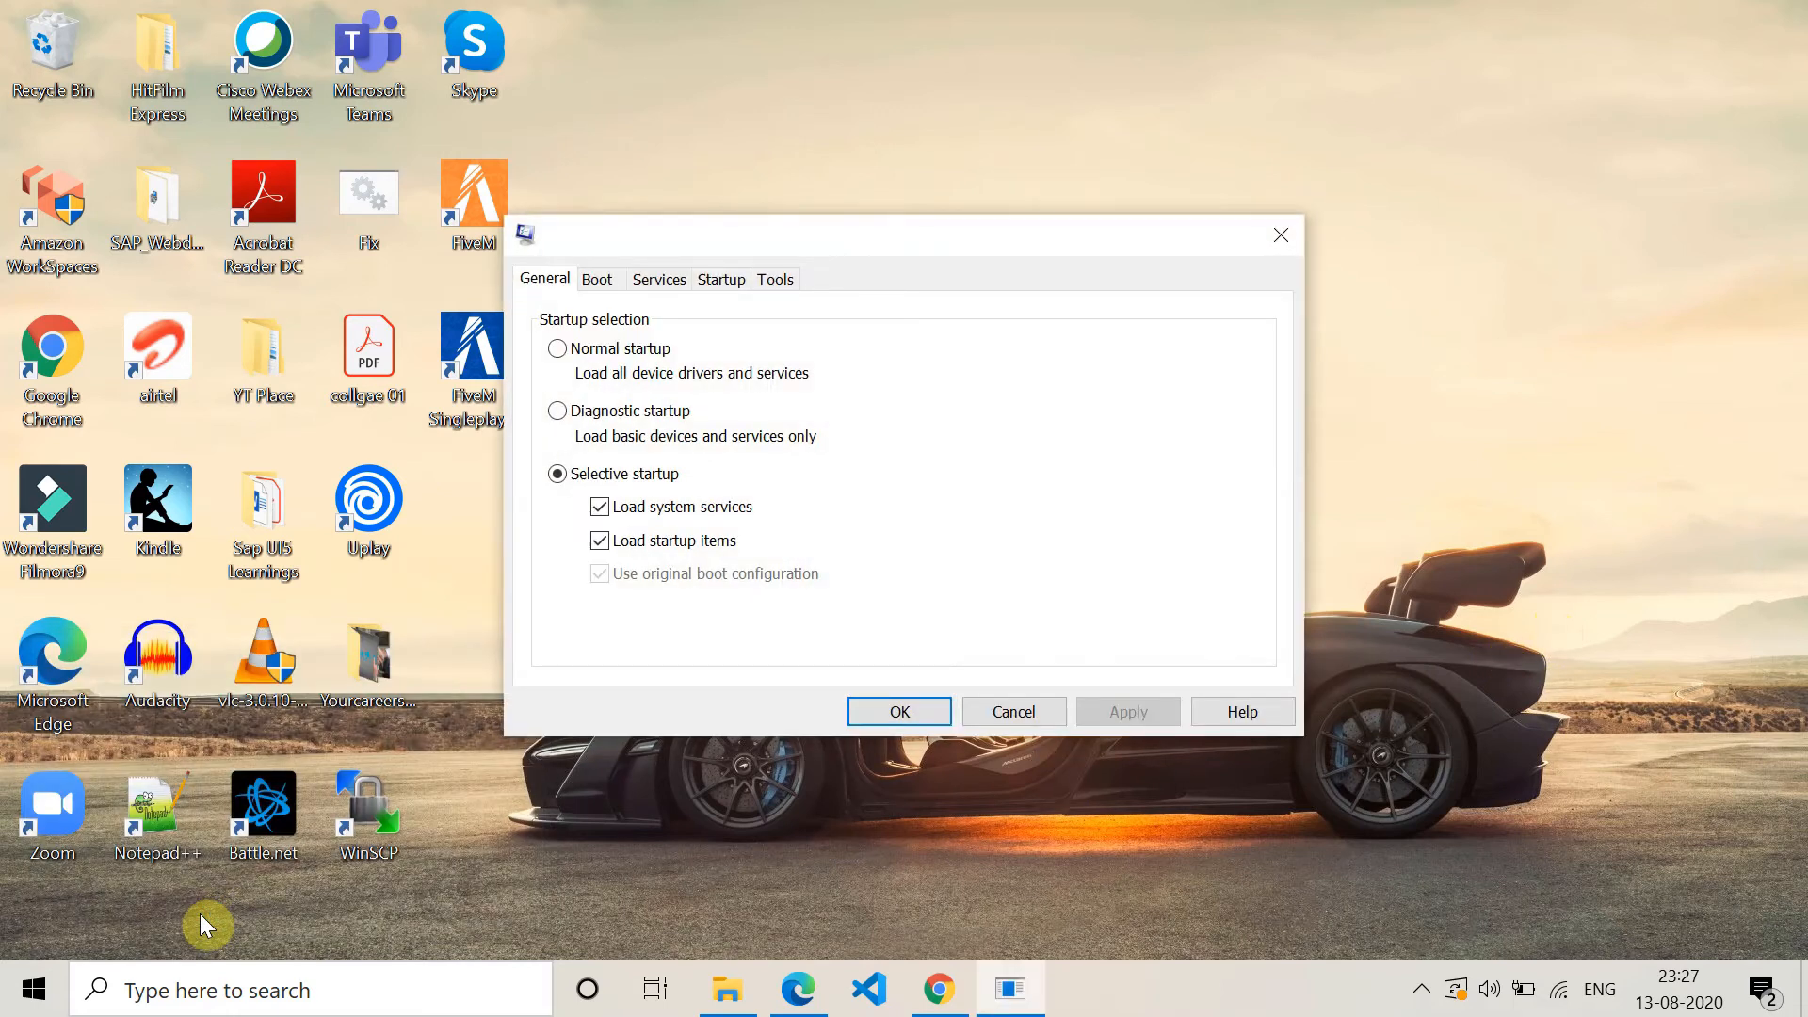
drag(820, 239, 1172, 246)
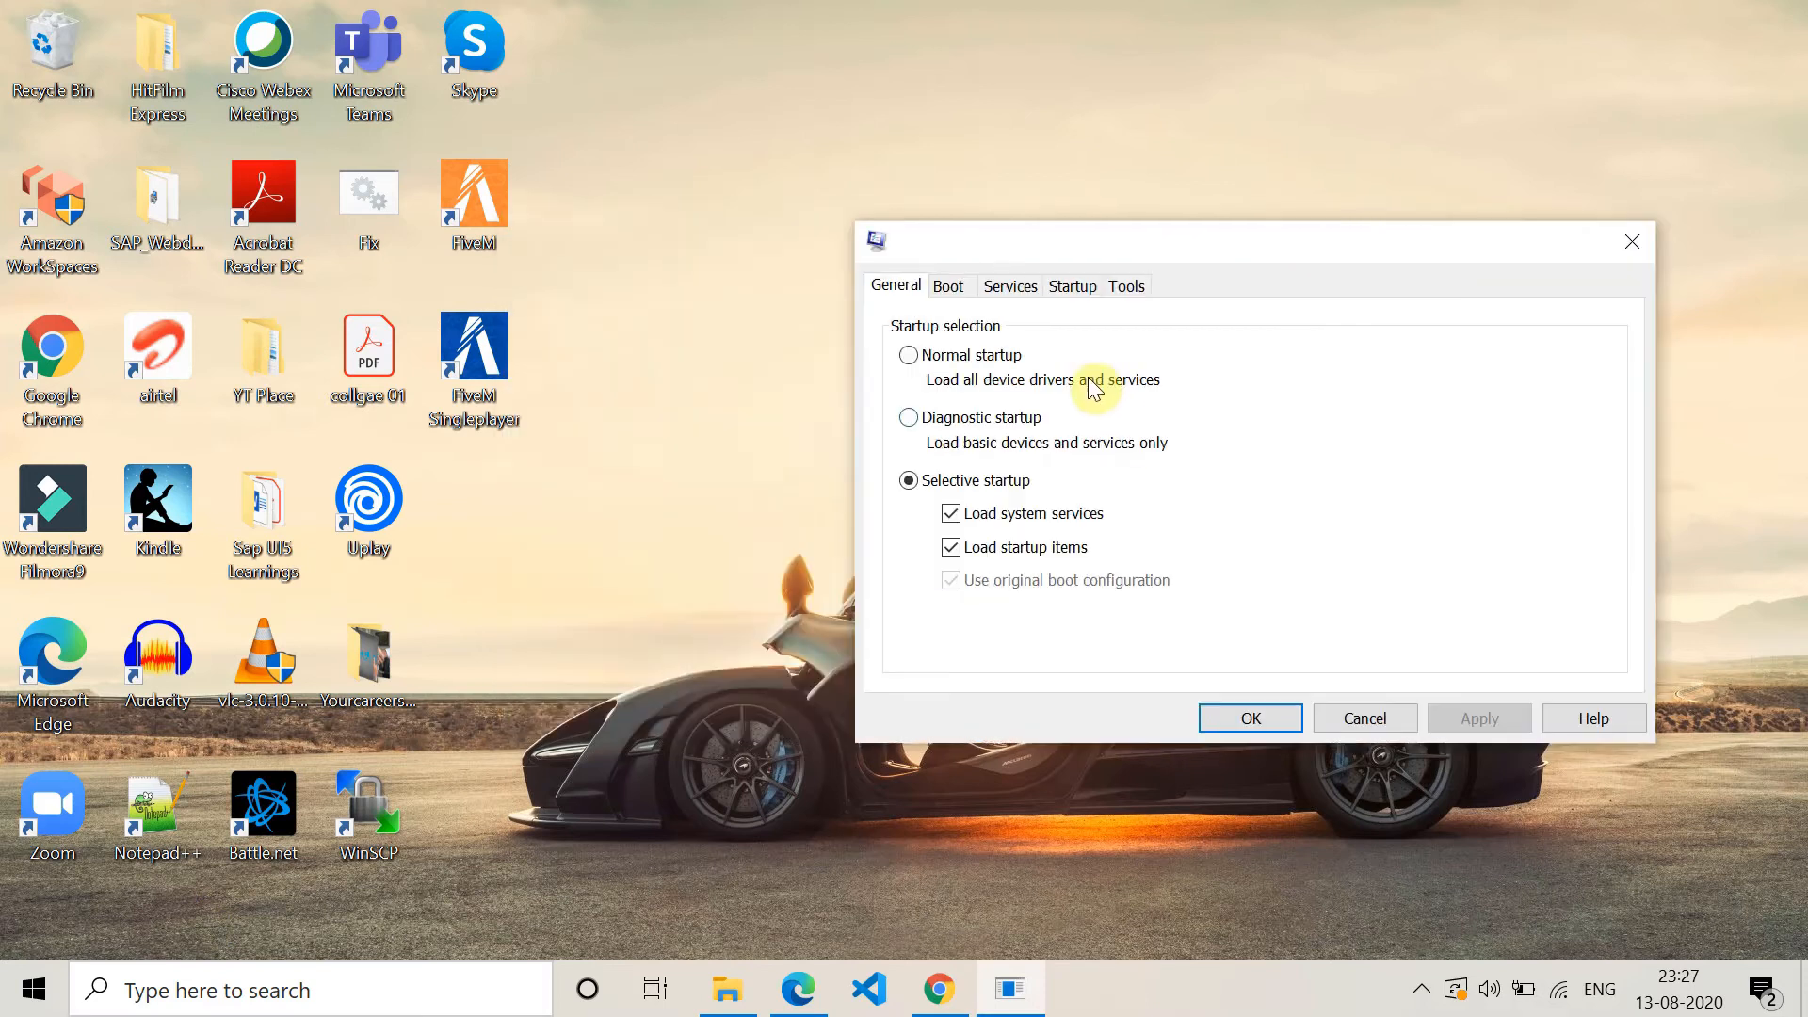
Step: Hide all Microsoft services in System Configuration and disable all the remaining services
click(1025, 297)
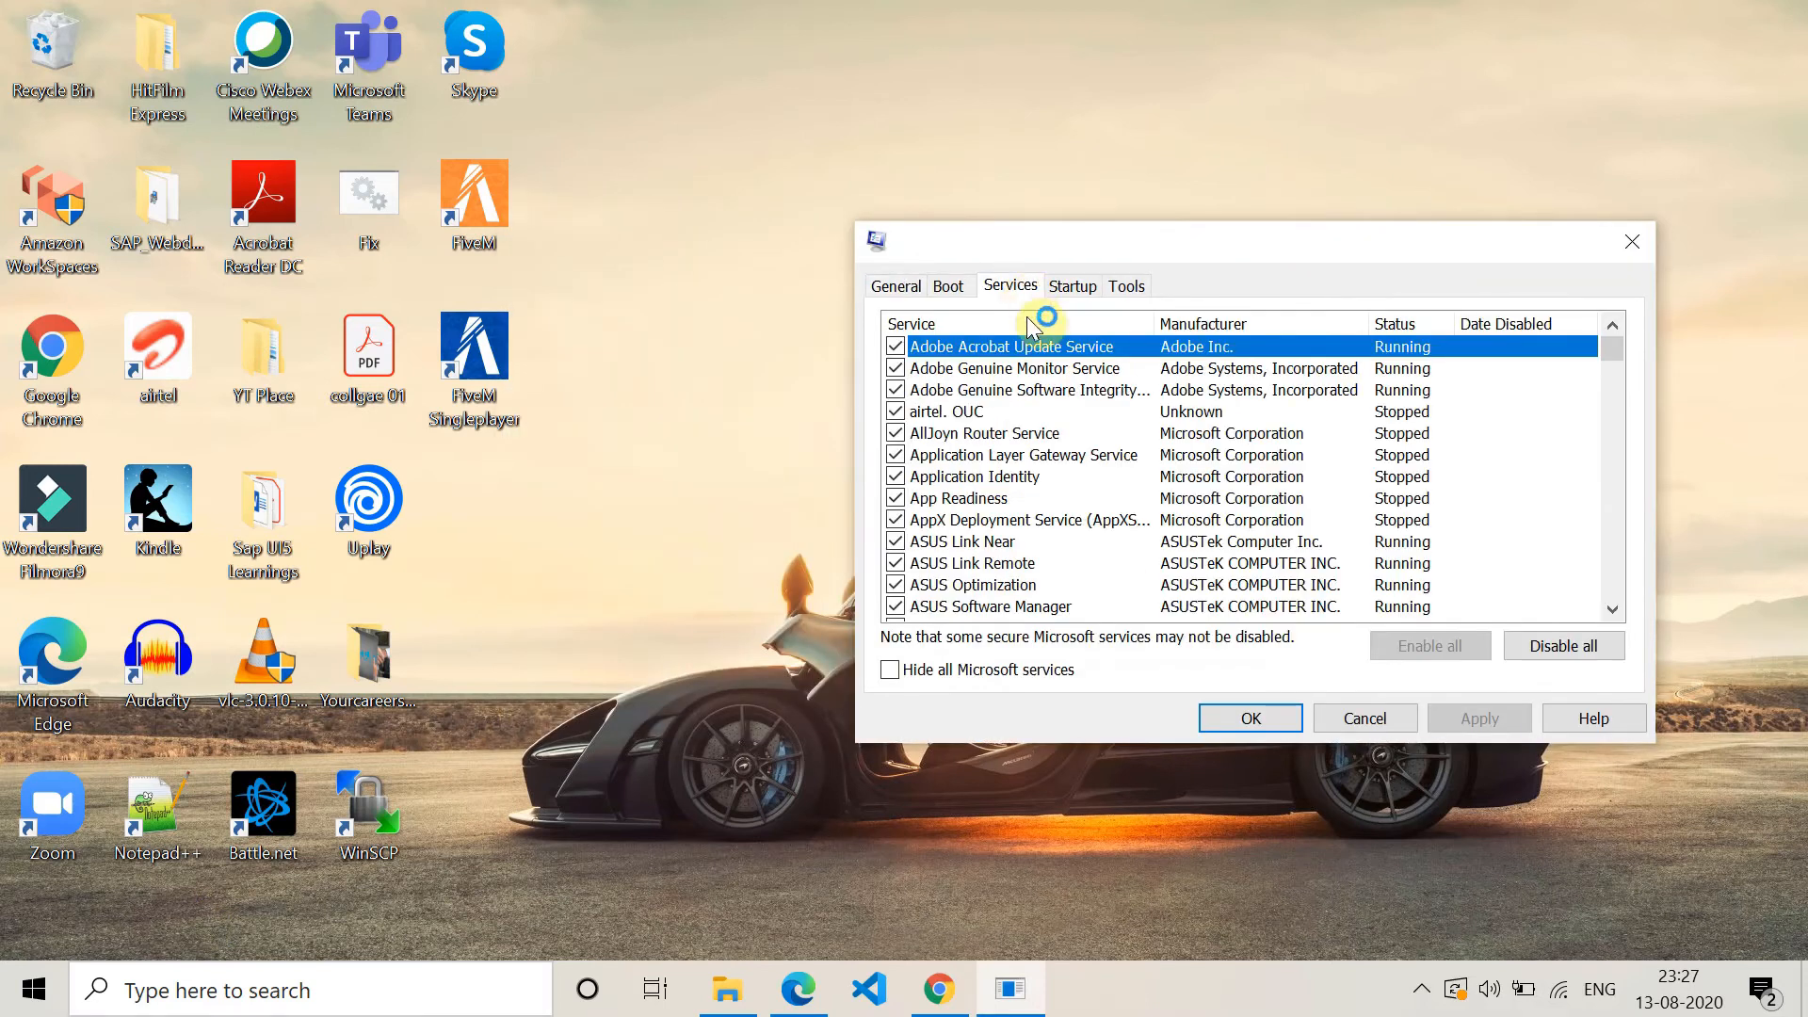
click(889, 671)
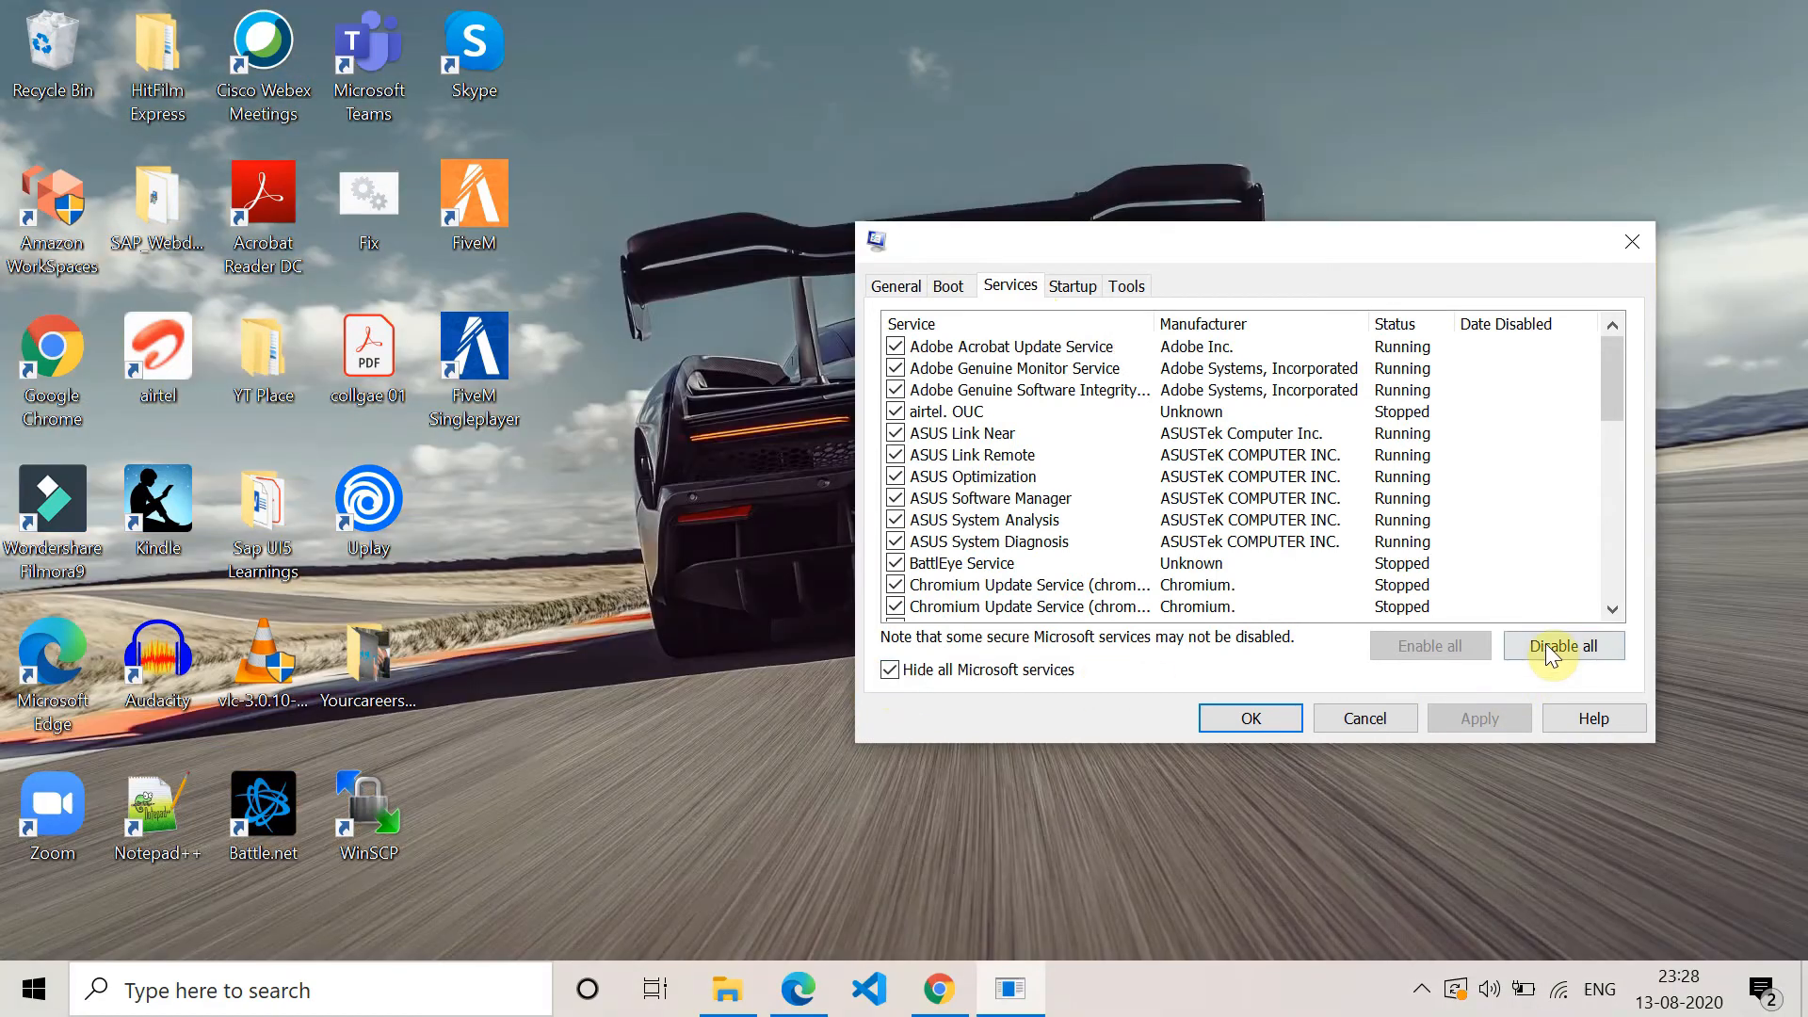
click(1547, 643)
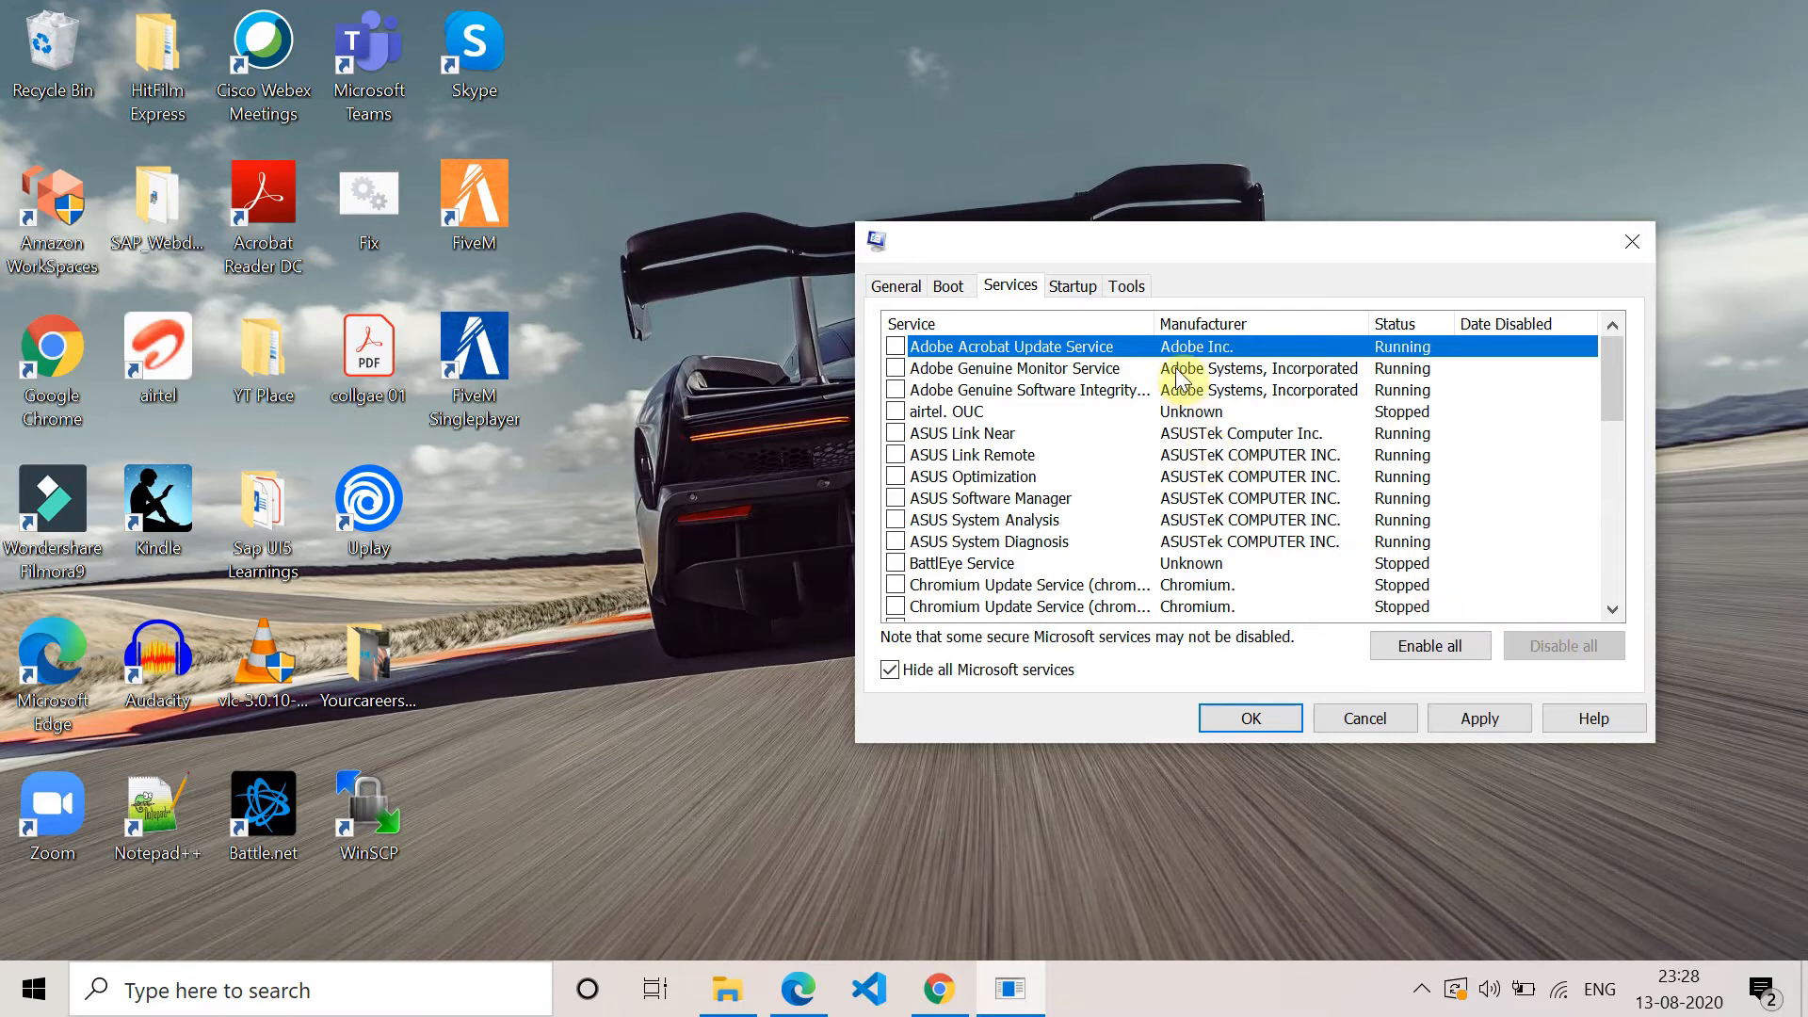
Step: Open Task Manager's startup items from System Configuration and disable Spotify
click(1056, 288)
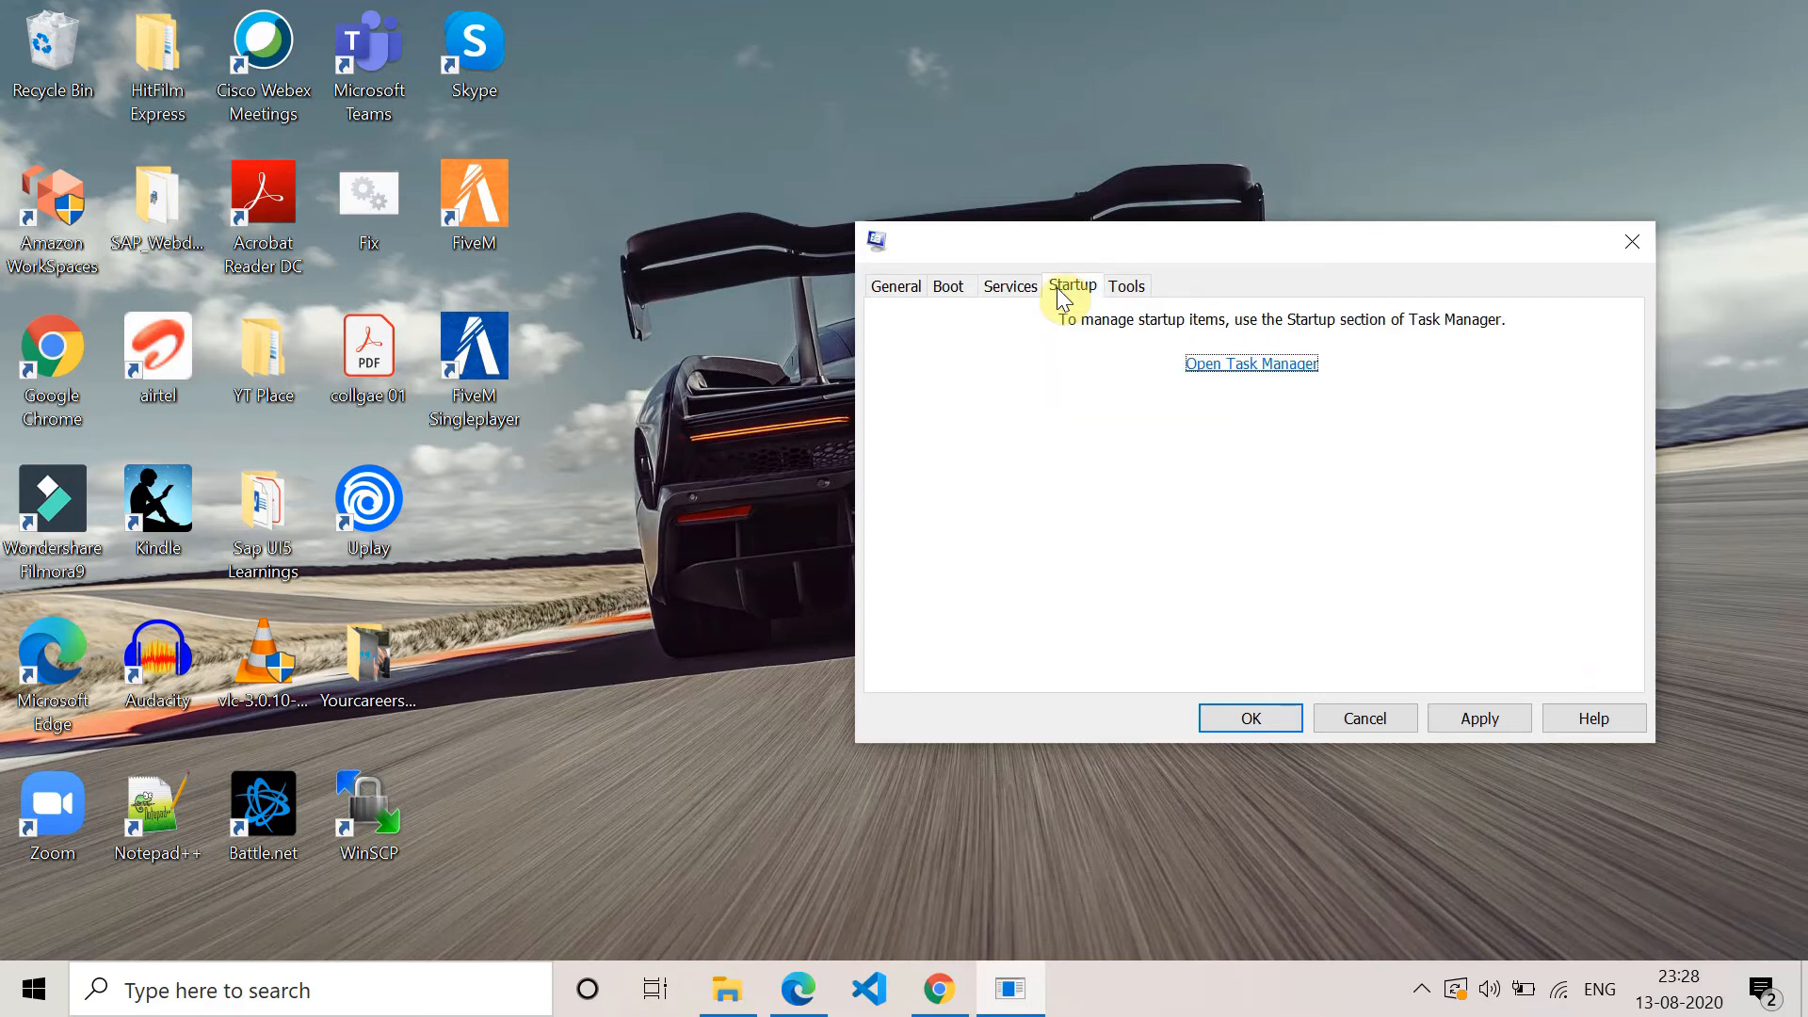
click(1271, 366)
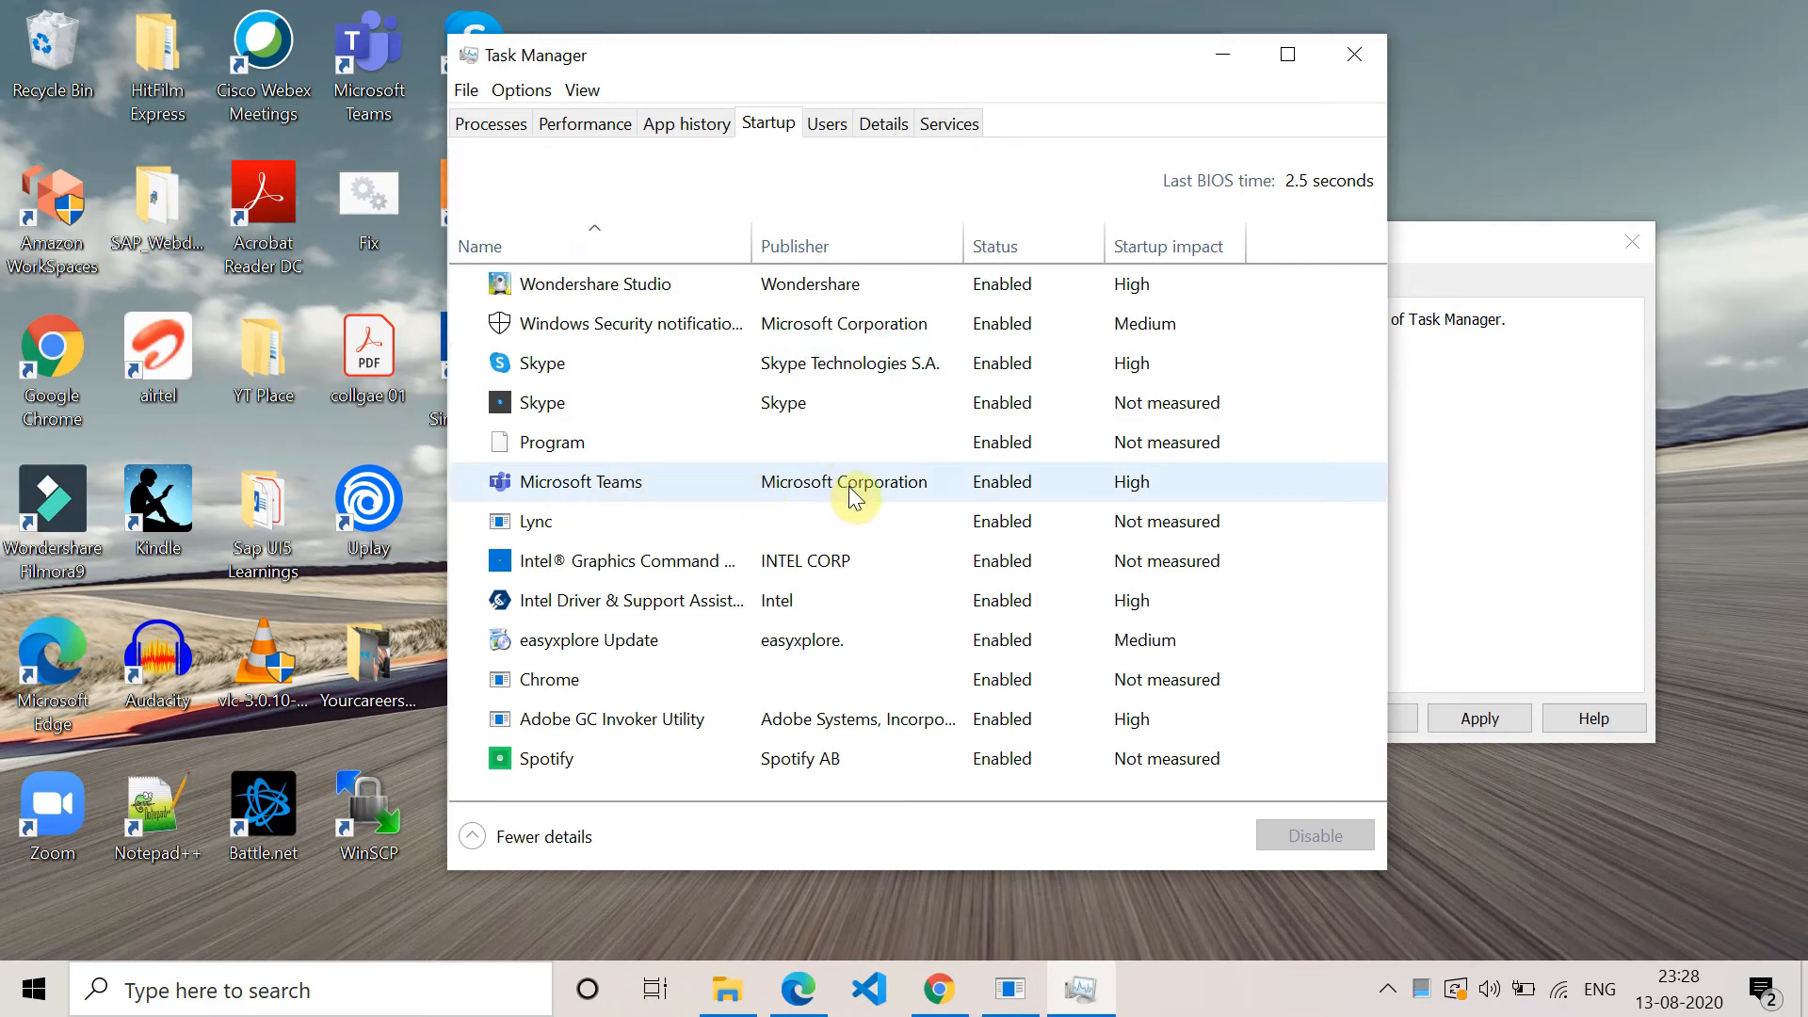
click(825, 777)
right_click(819, 767)
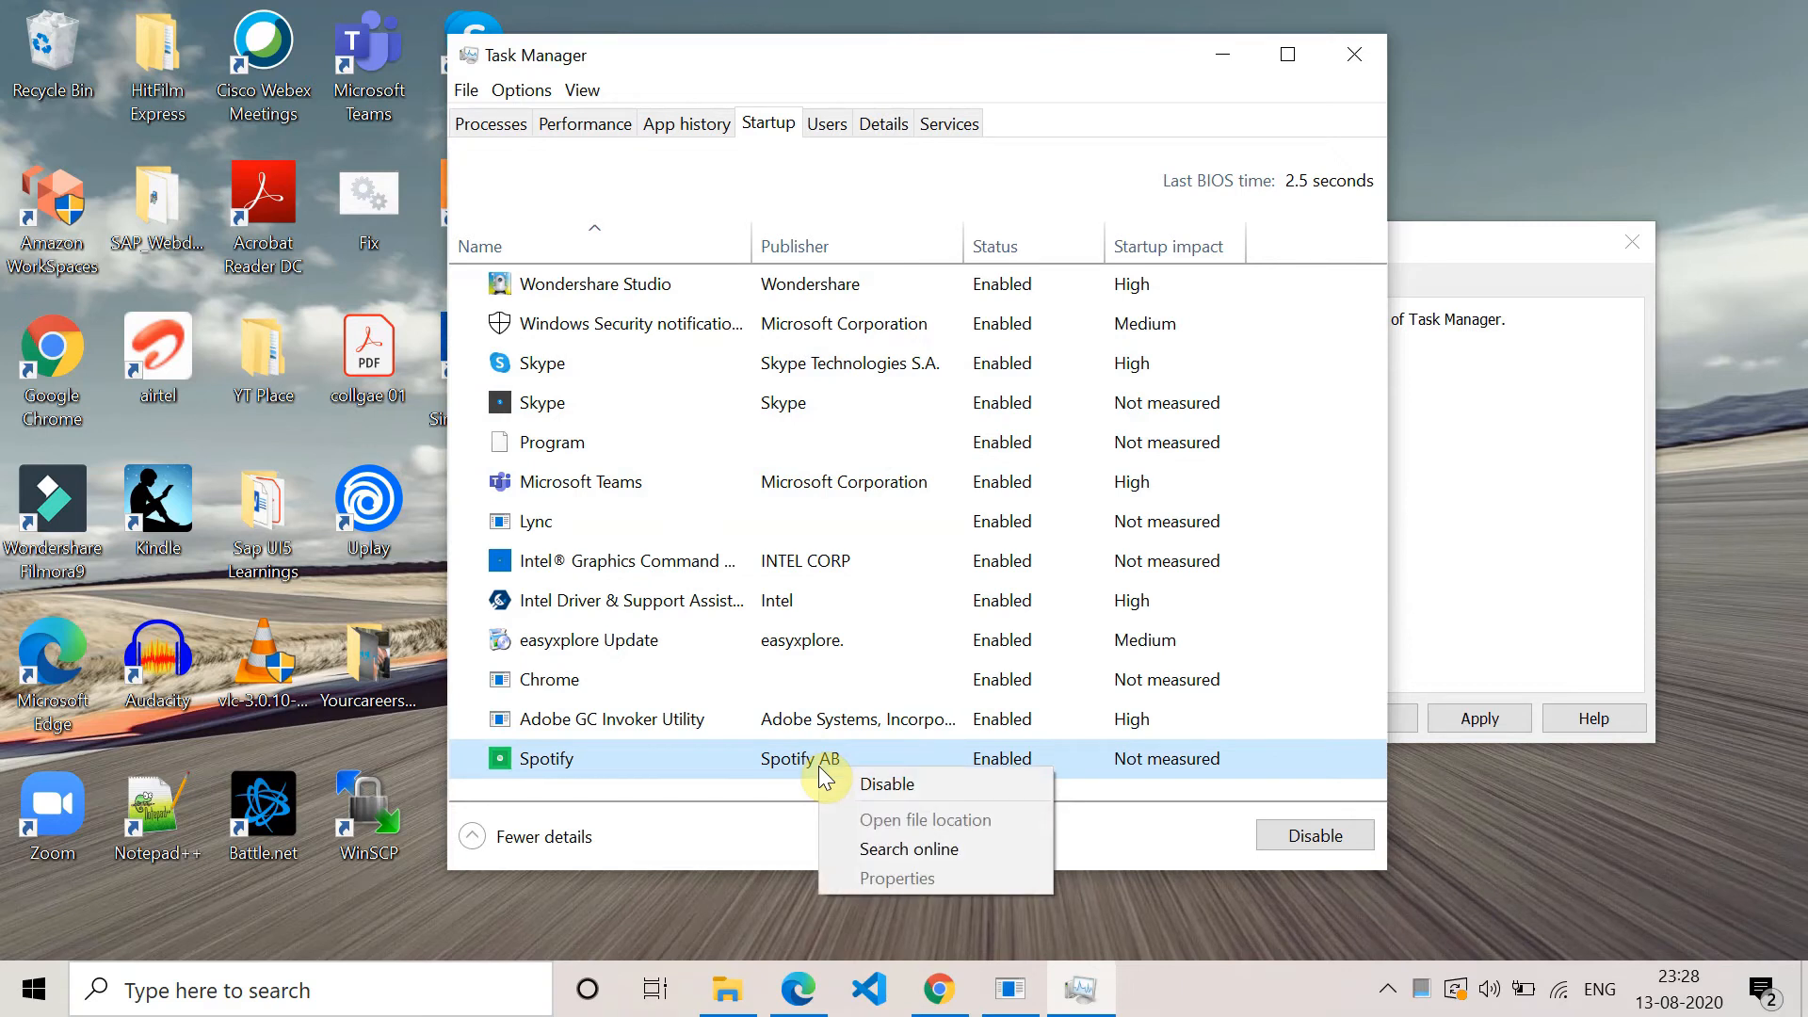
click(1013, 786)
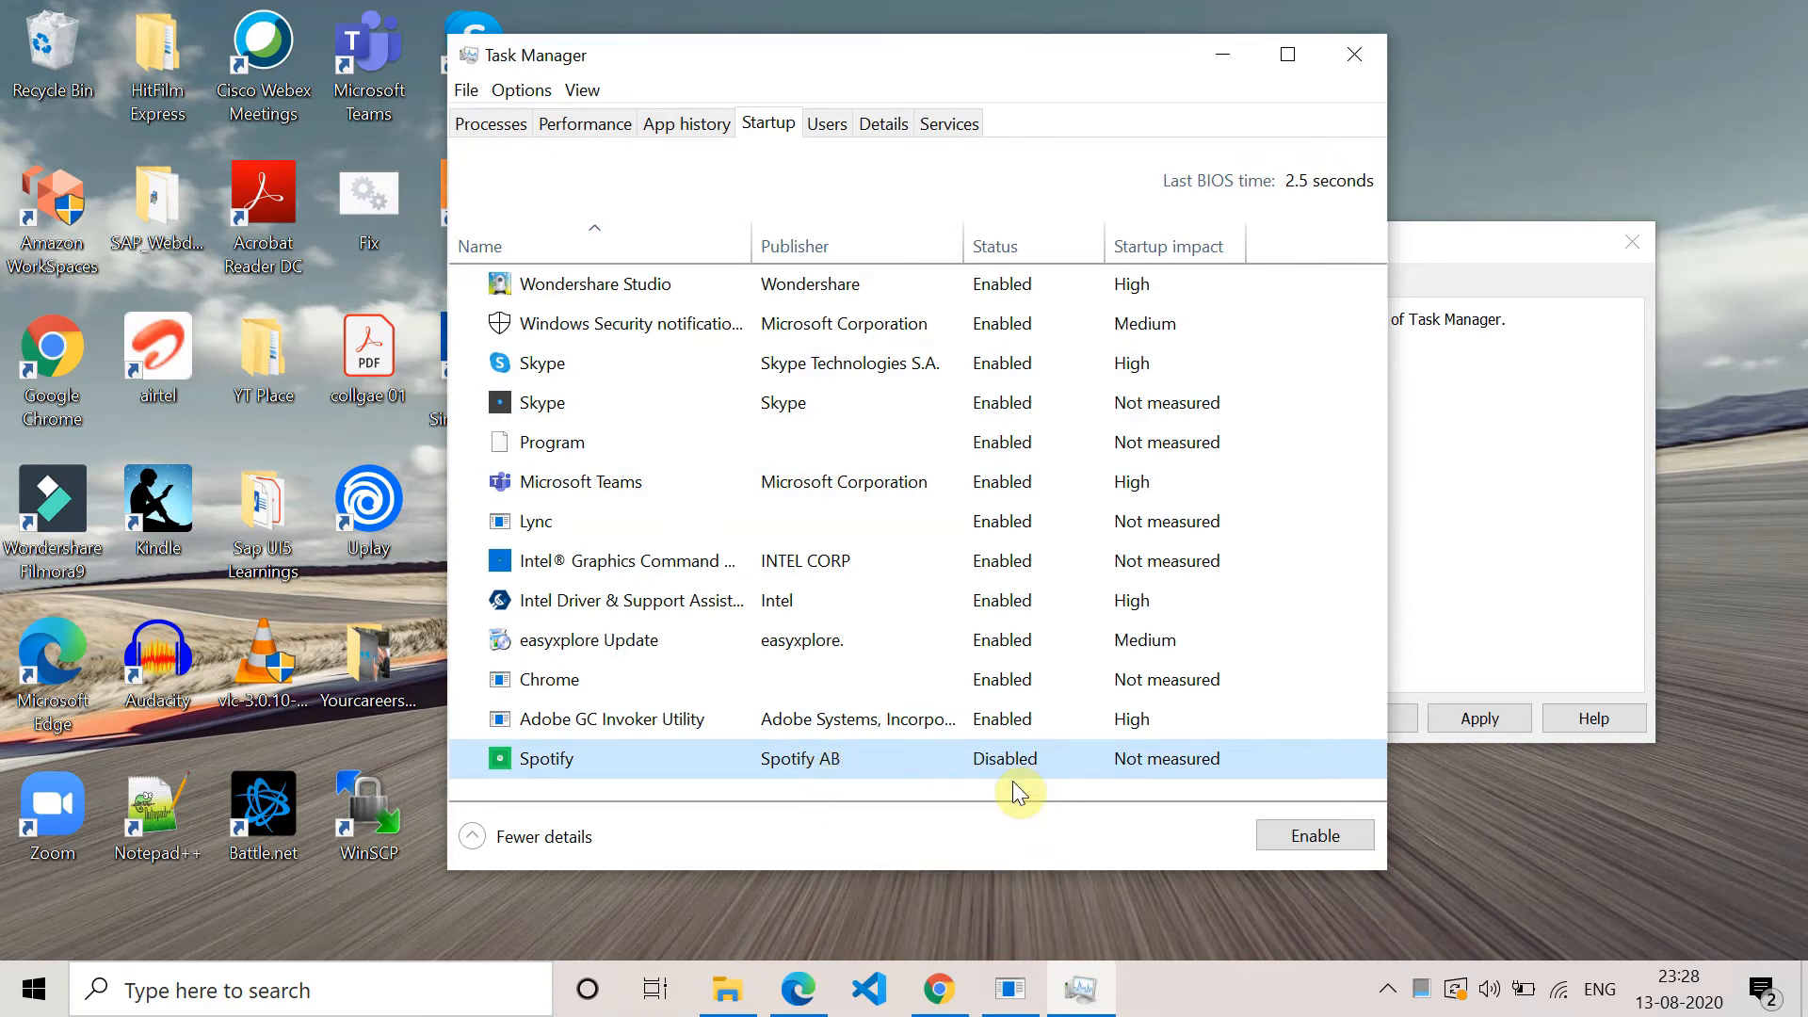
Step: Disable the Program entry in the list of startup items
right_click(976, 295)
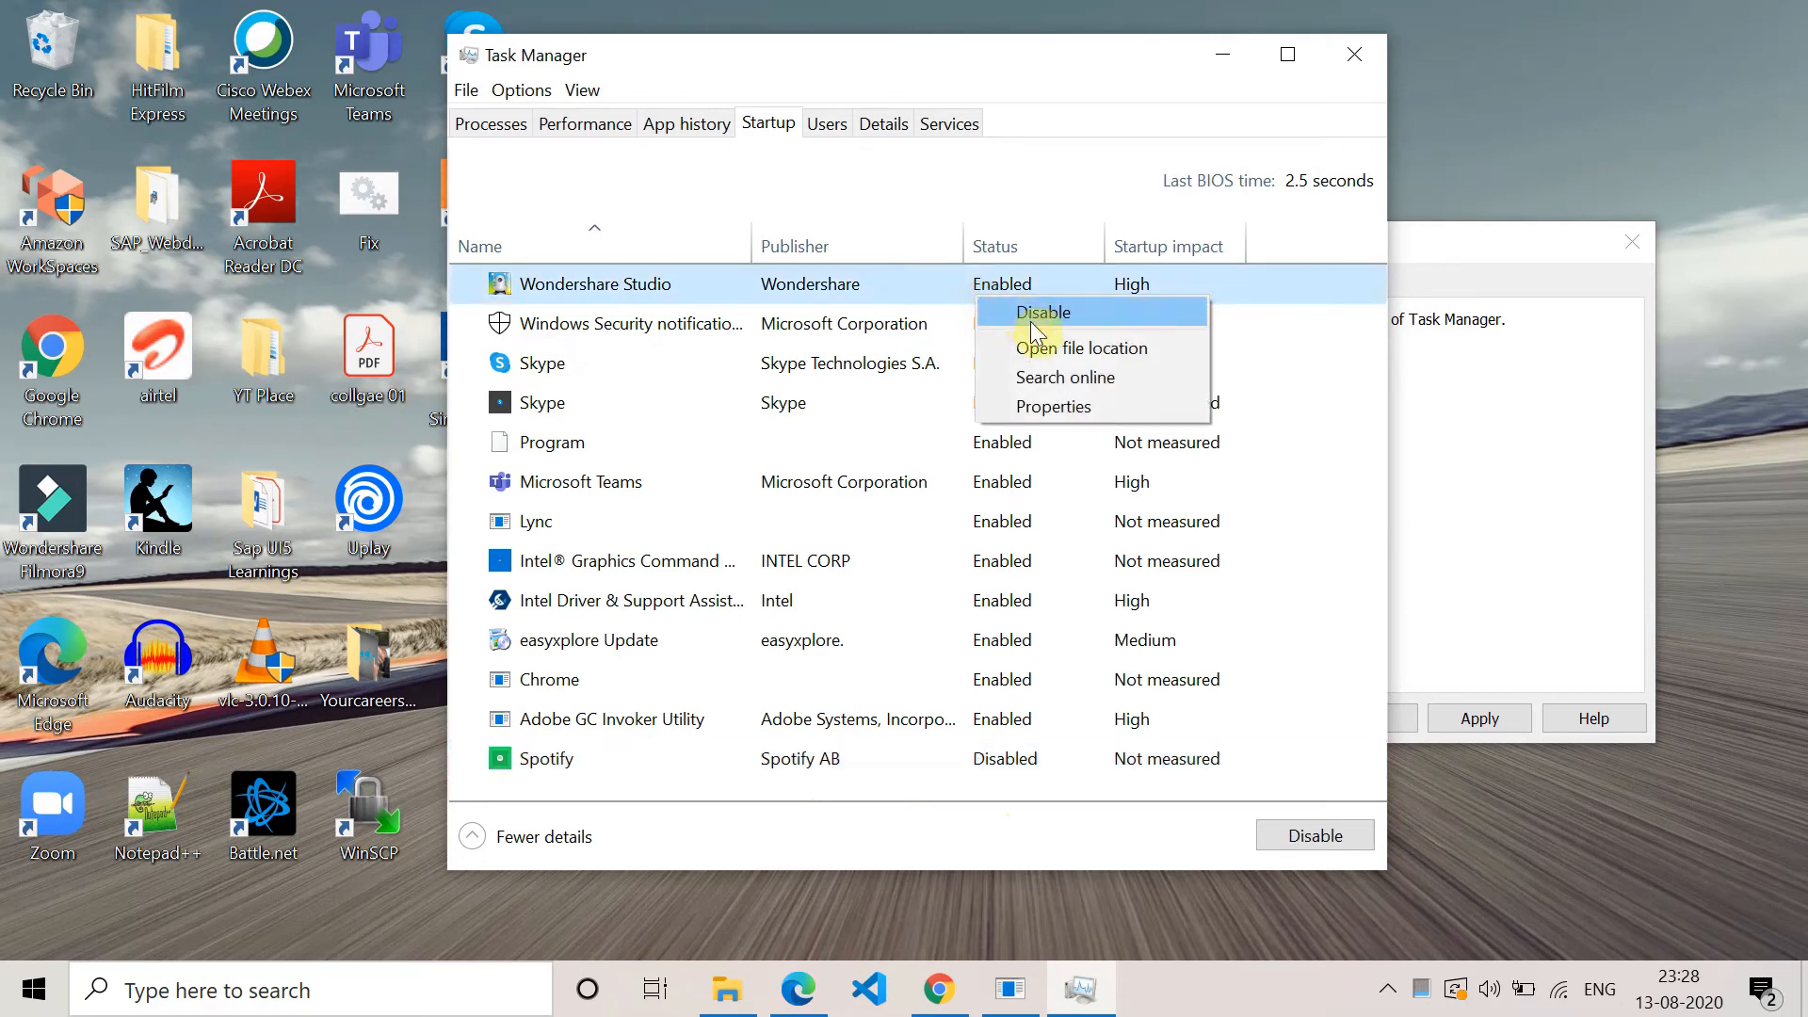
click(787, 401)
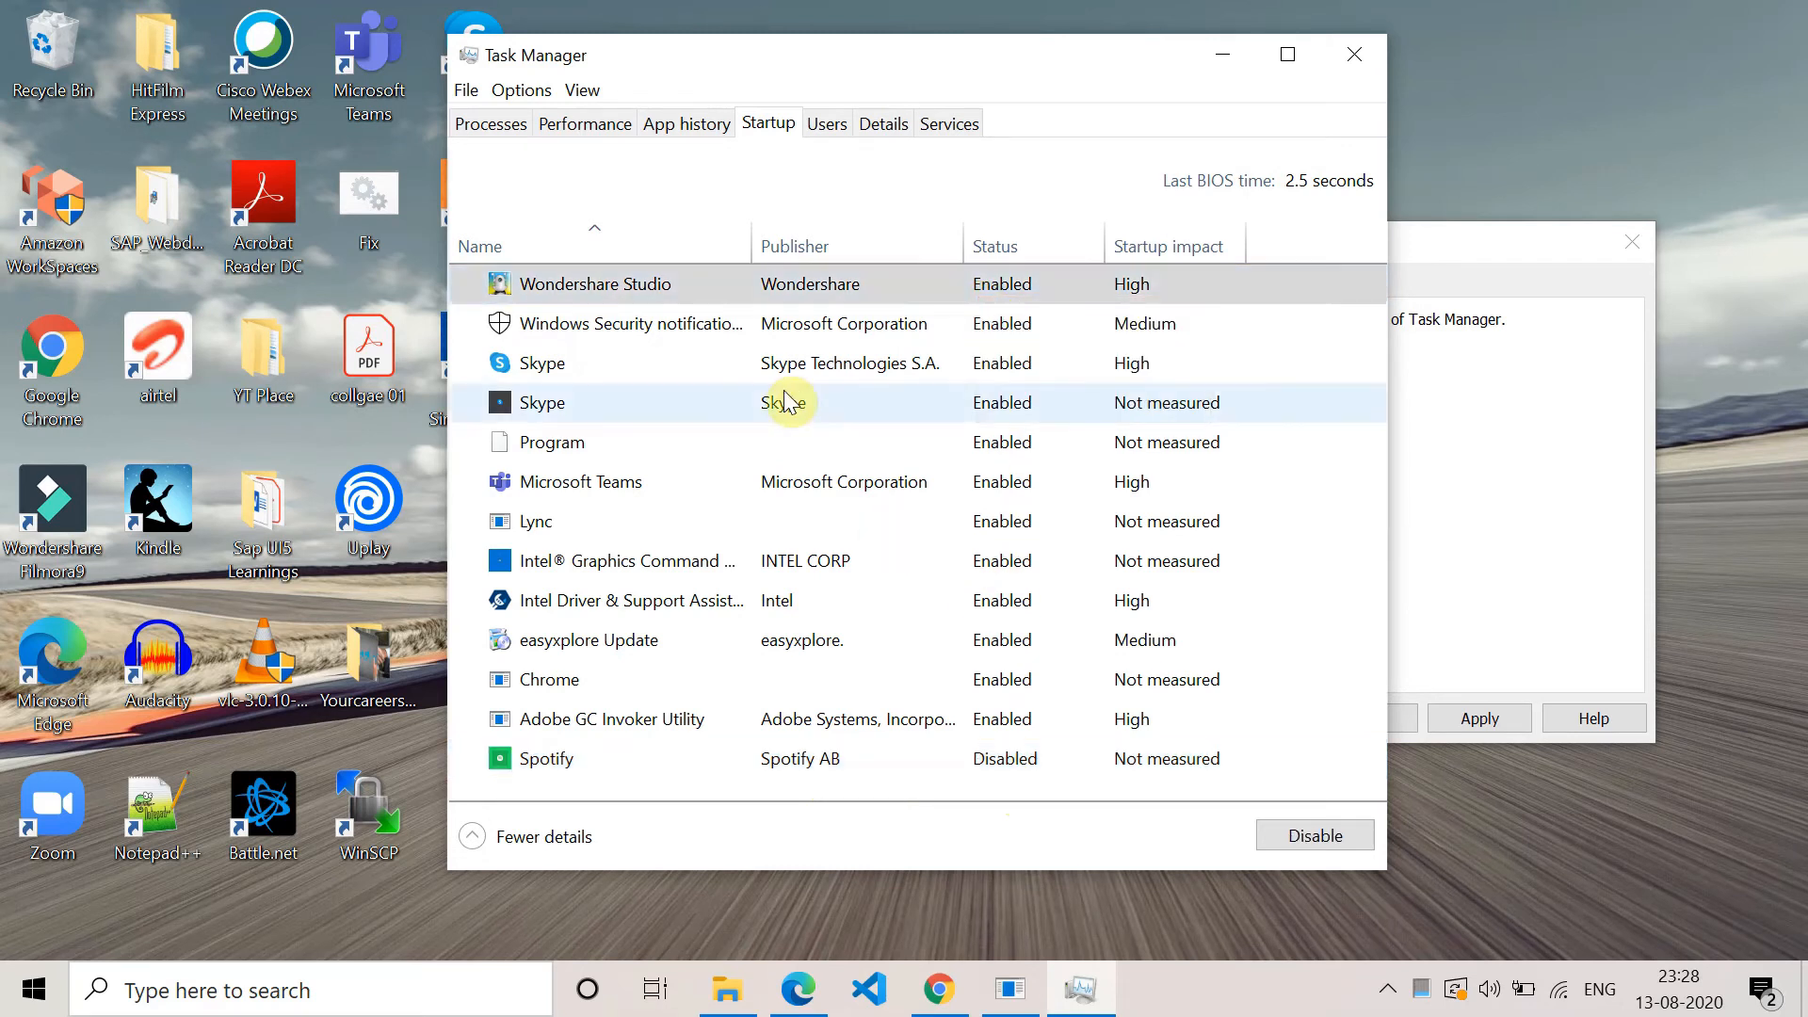
click(685, 447)
right_click(685, 447)
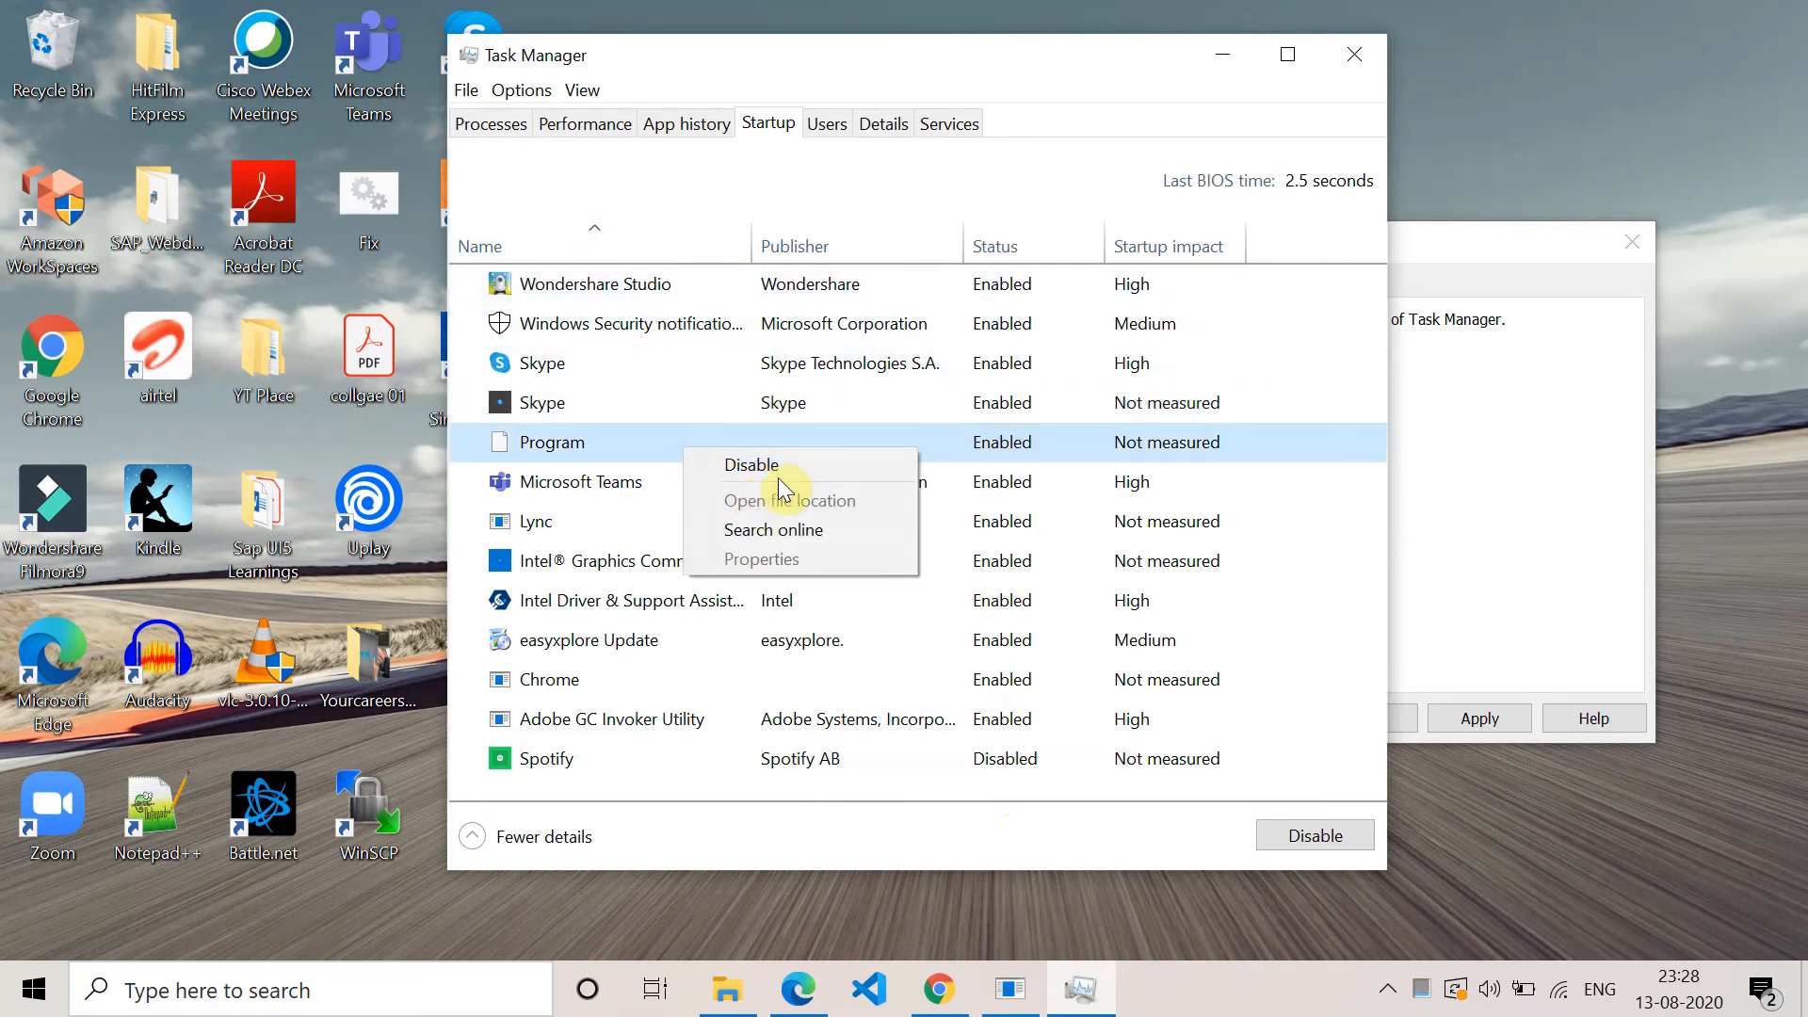
click(745, 465)
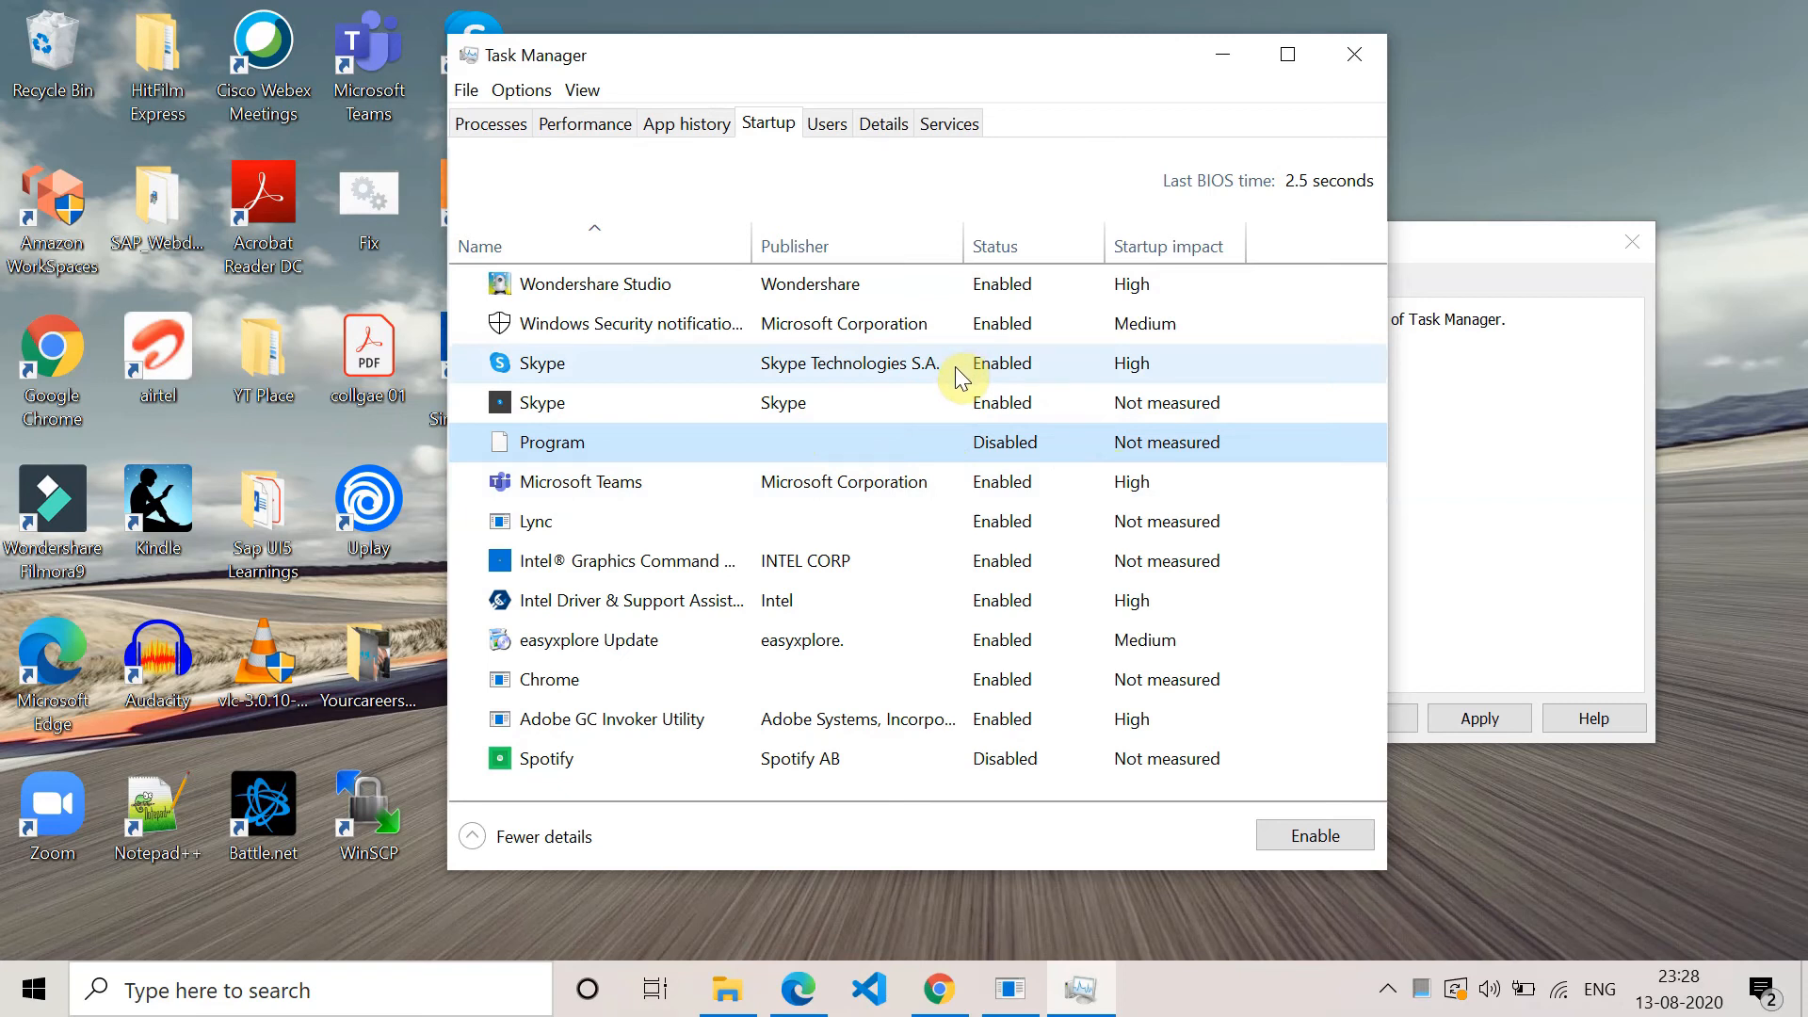
Step: Minimize Task Manager to get back to the System Configuration window
click(1165, 904)
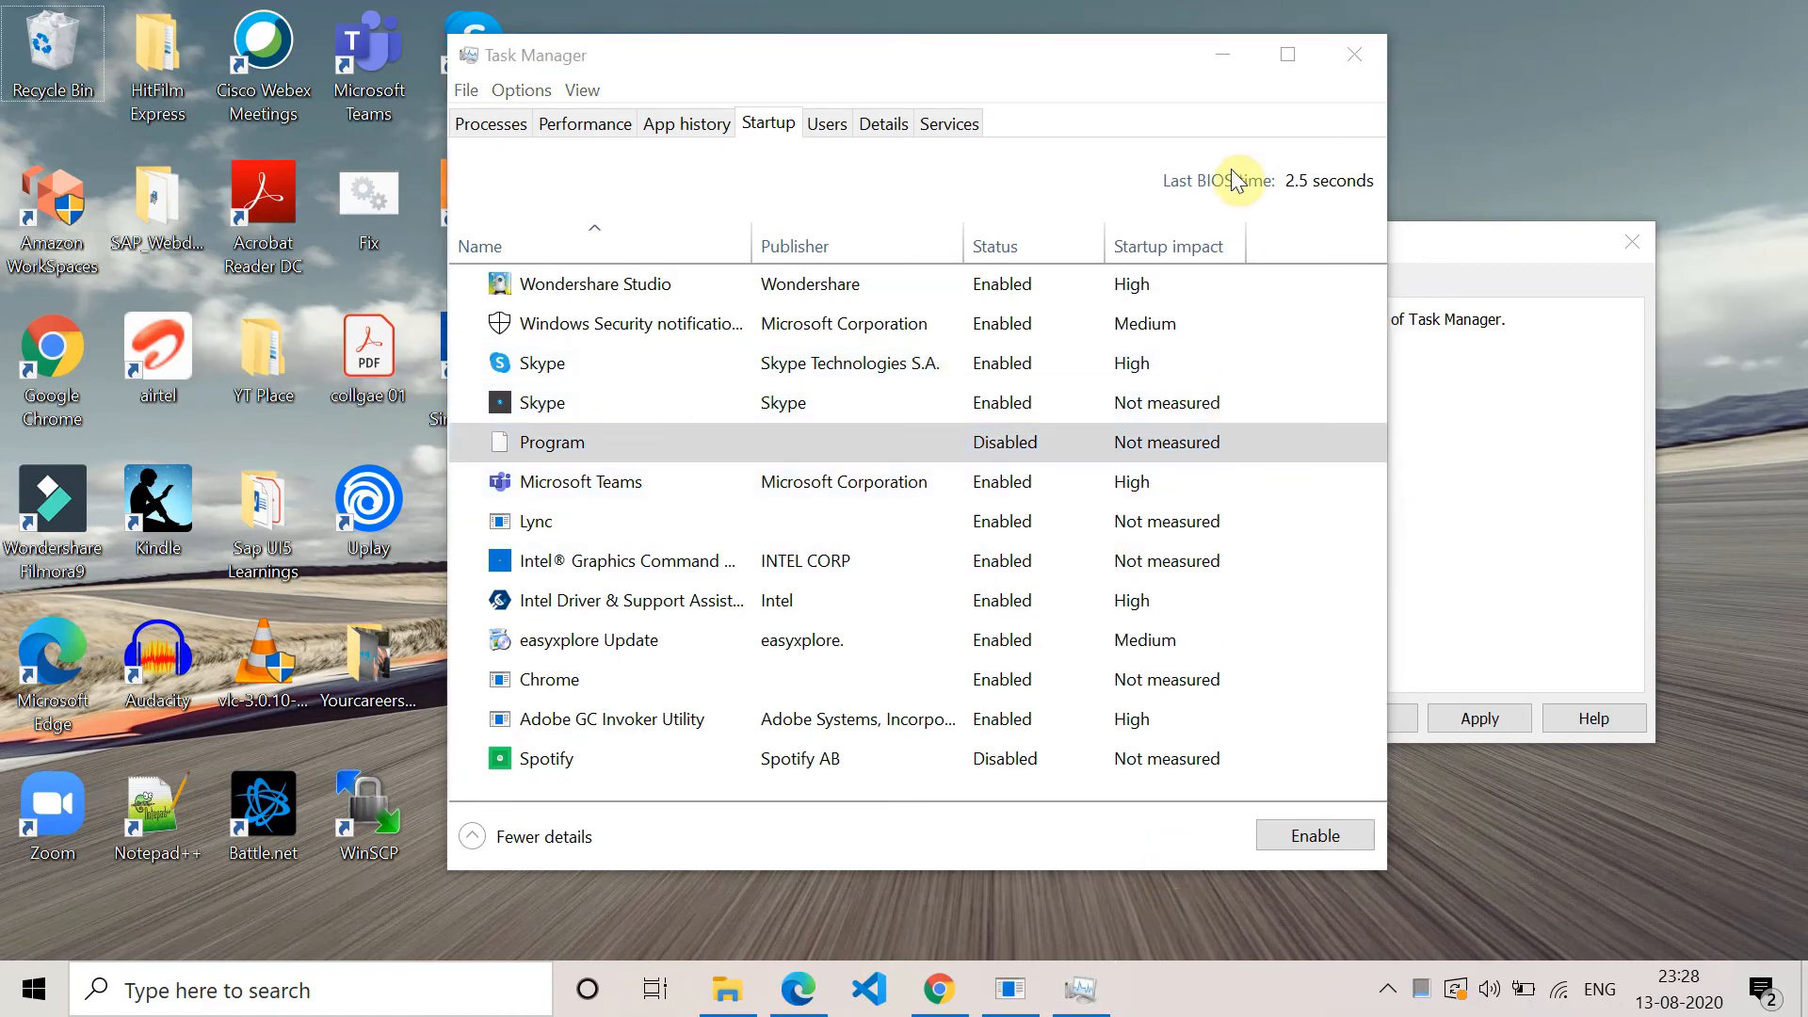
click(1219, 51)
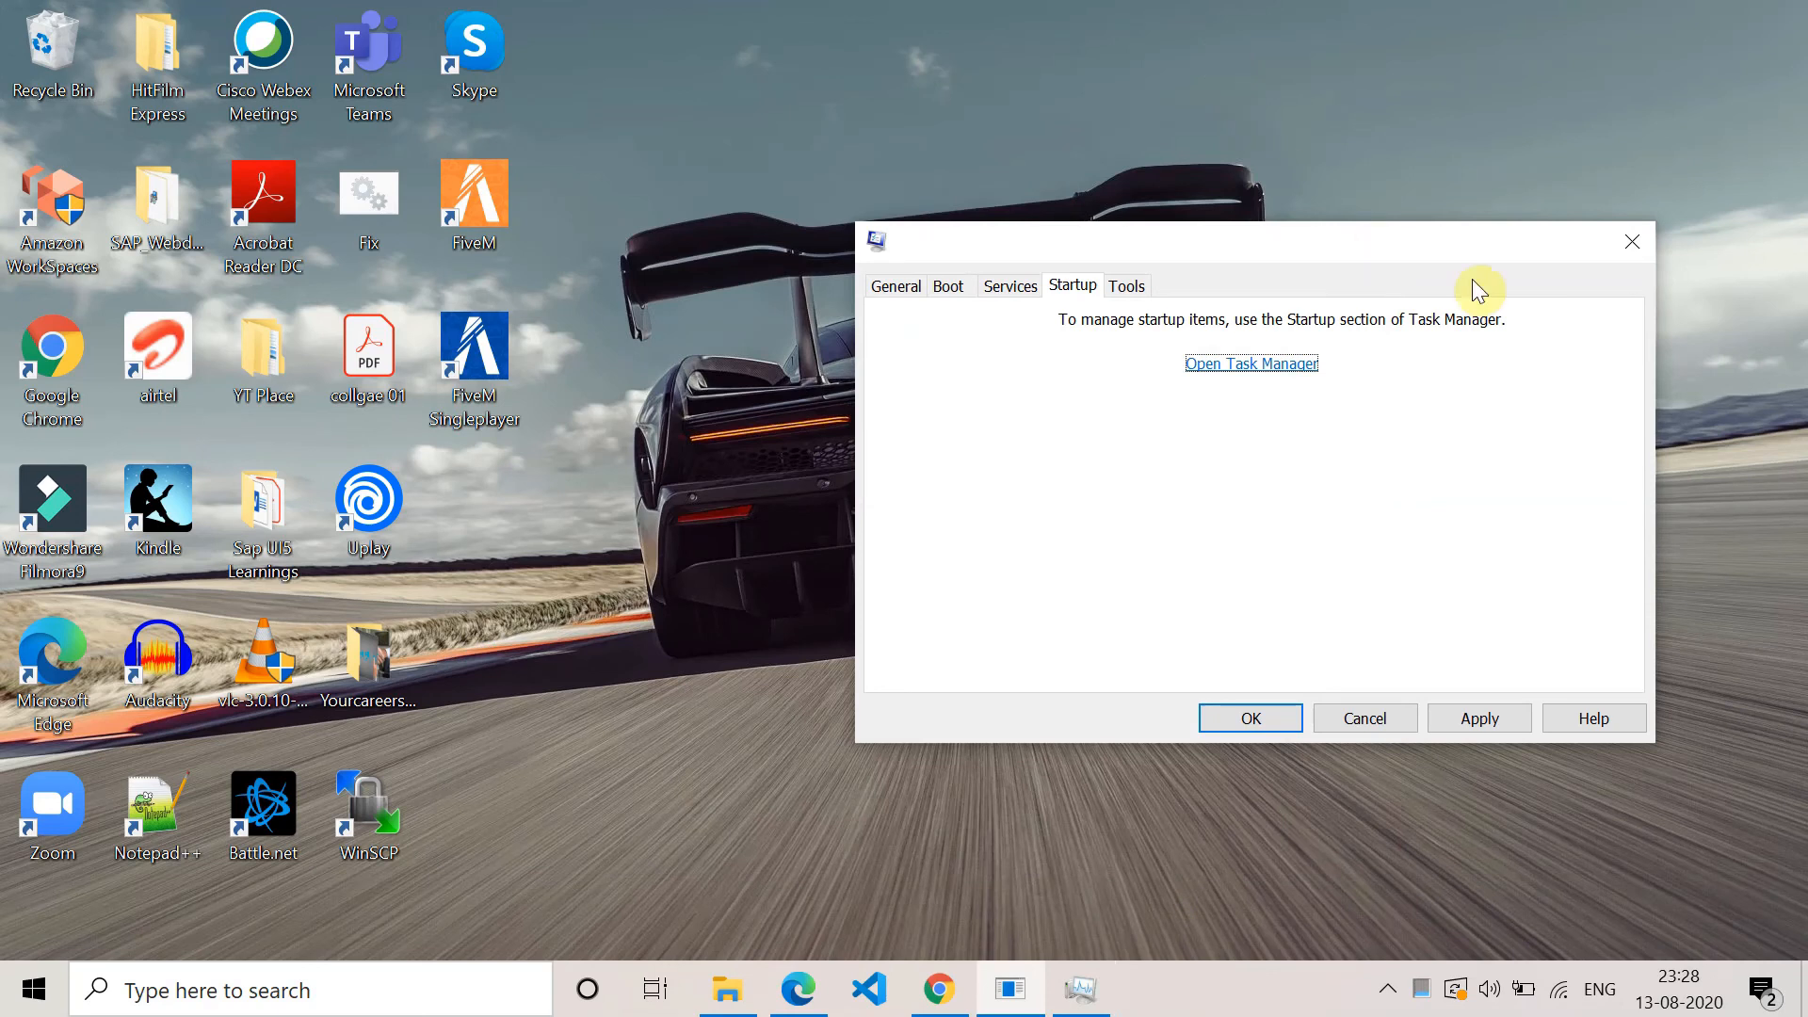
click(1460, 179)
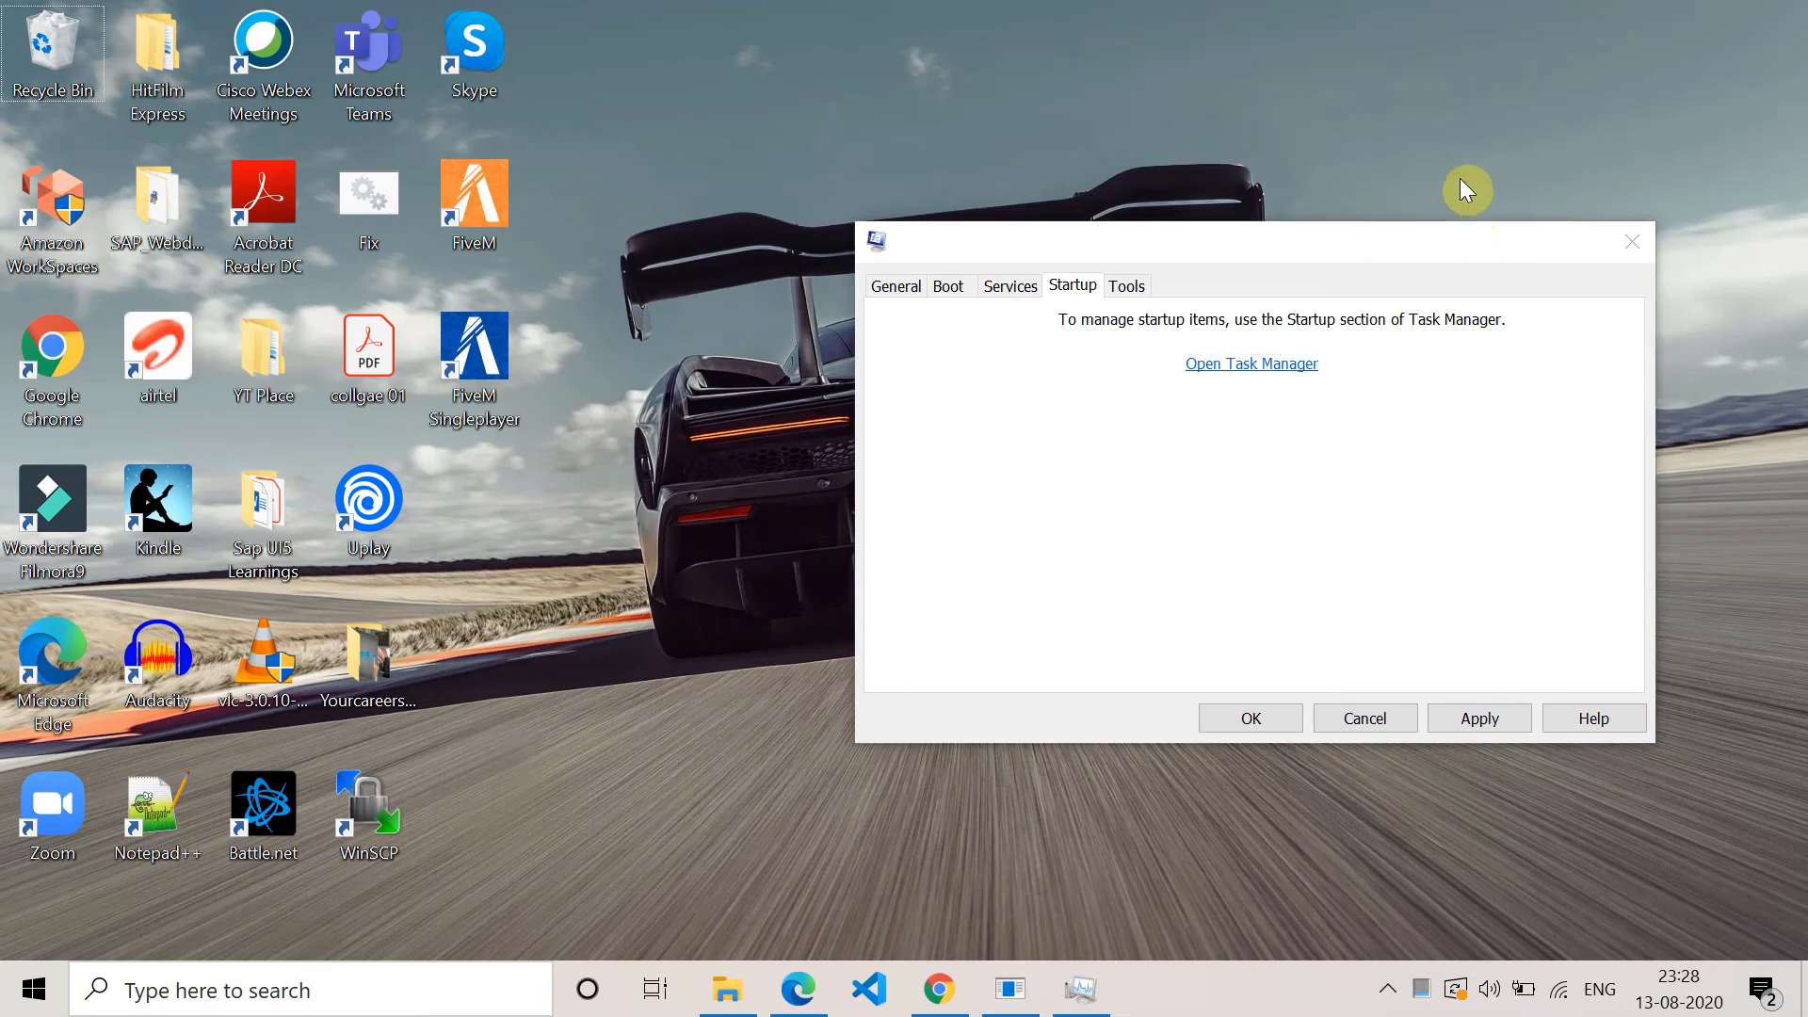